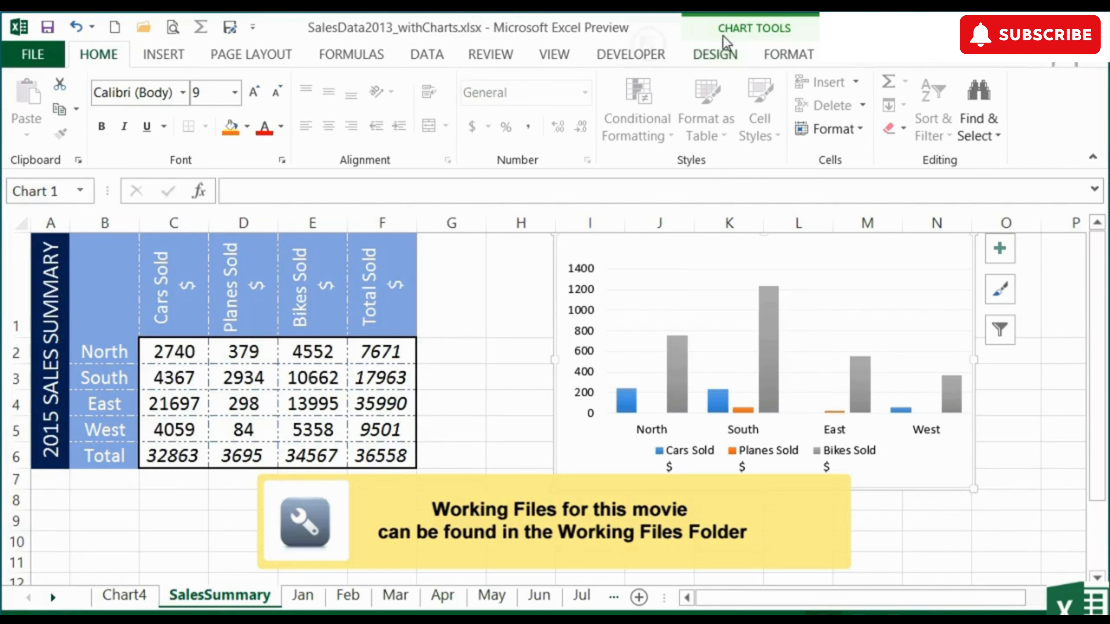
# - Switch the sales chart's rows and columns so it groups by product, and switch it back to grouping by region
pyautogui.click(747, 29)
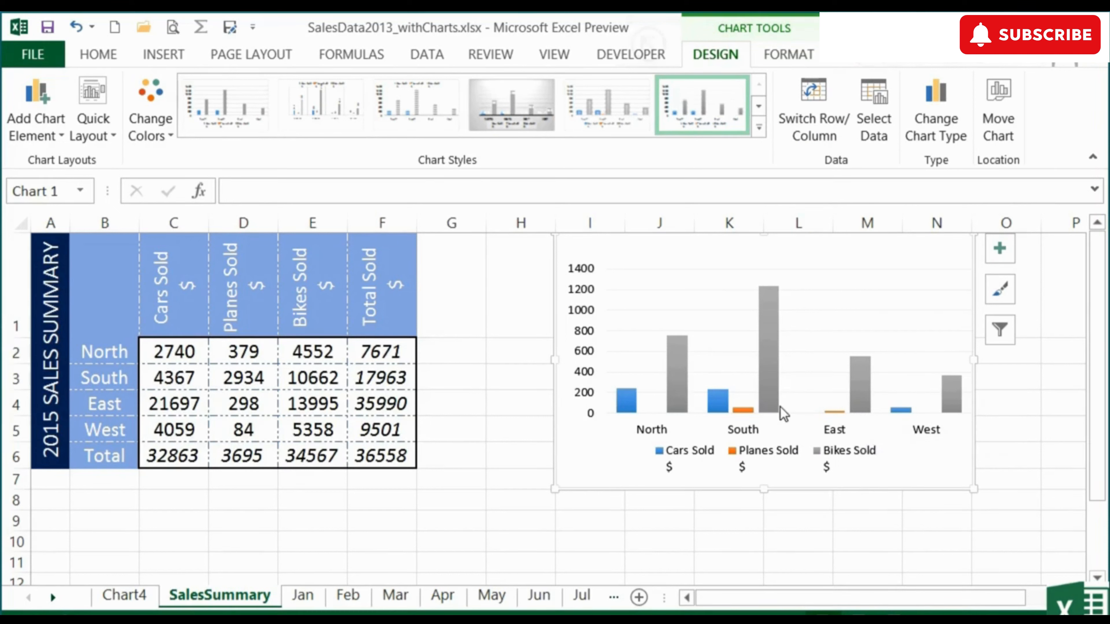
pyautogui.moveTo(780, 407)
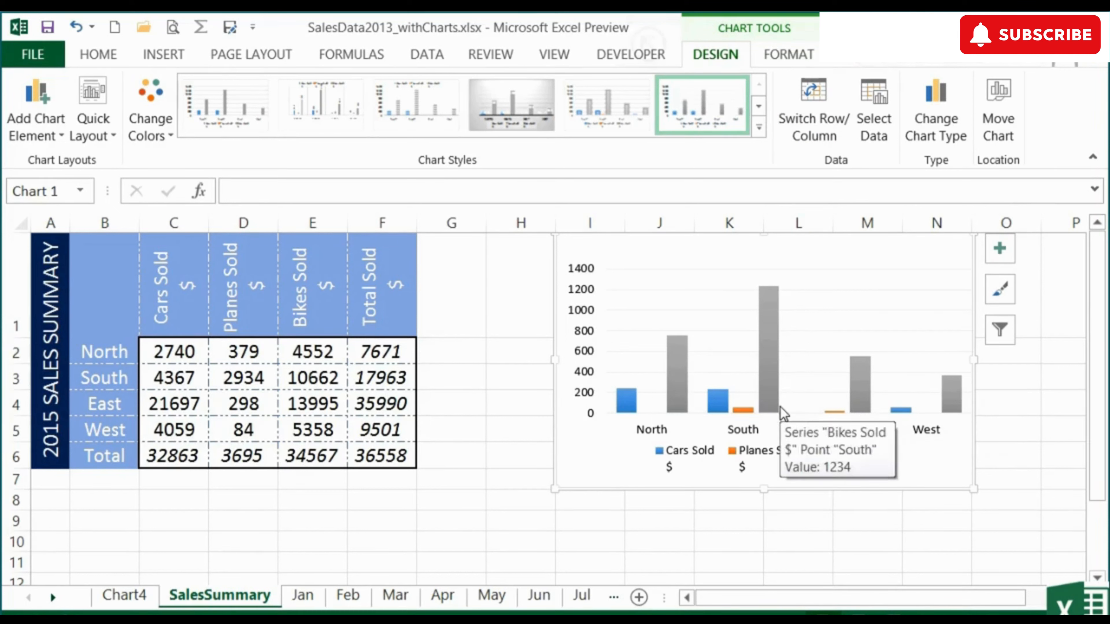
pyautogui.click(819, 127)
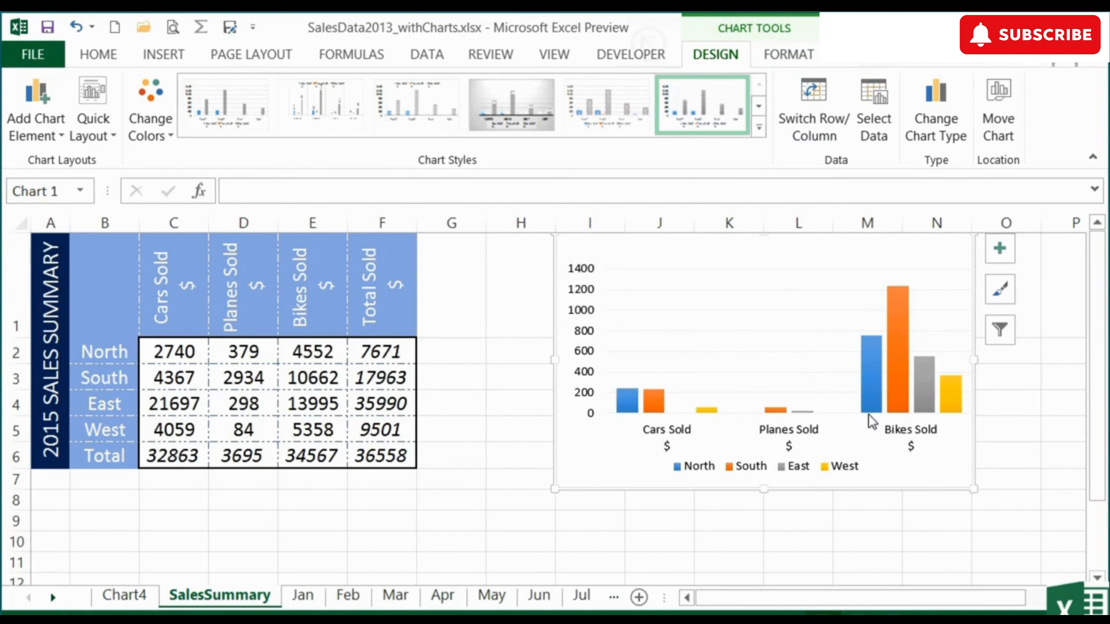
pyautogui.moveTo(939, 403)
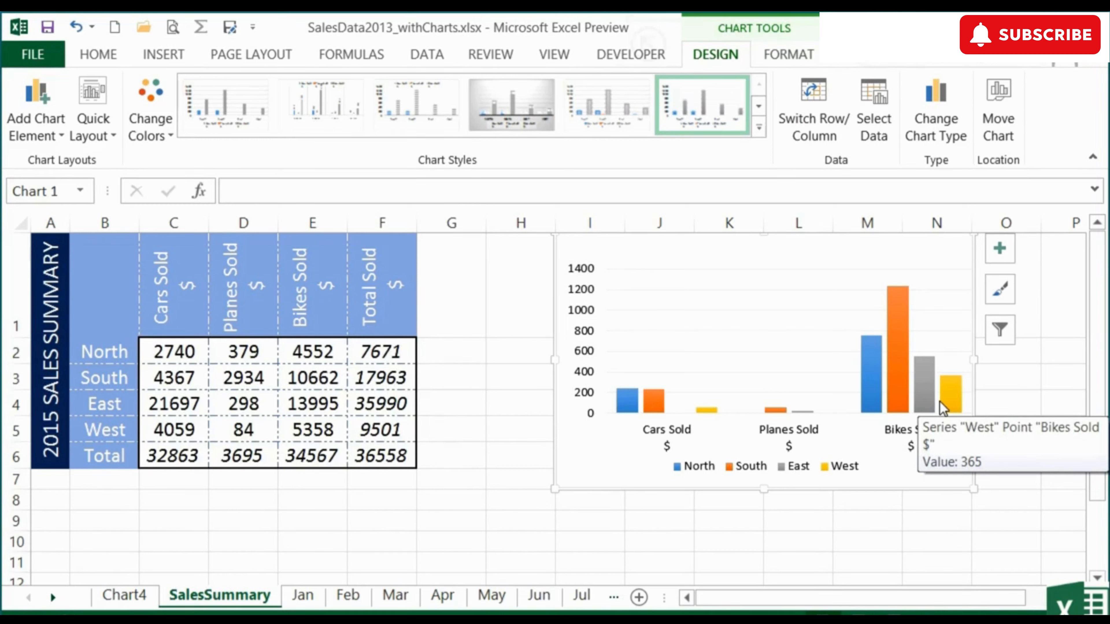
pyautogui.click(812, 128)
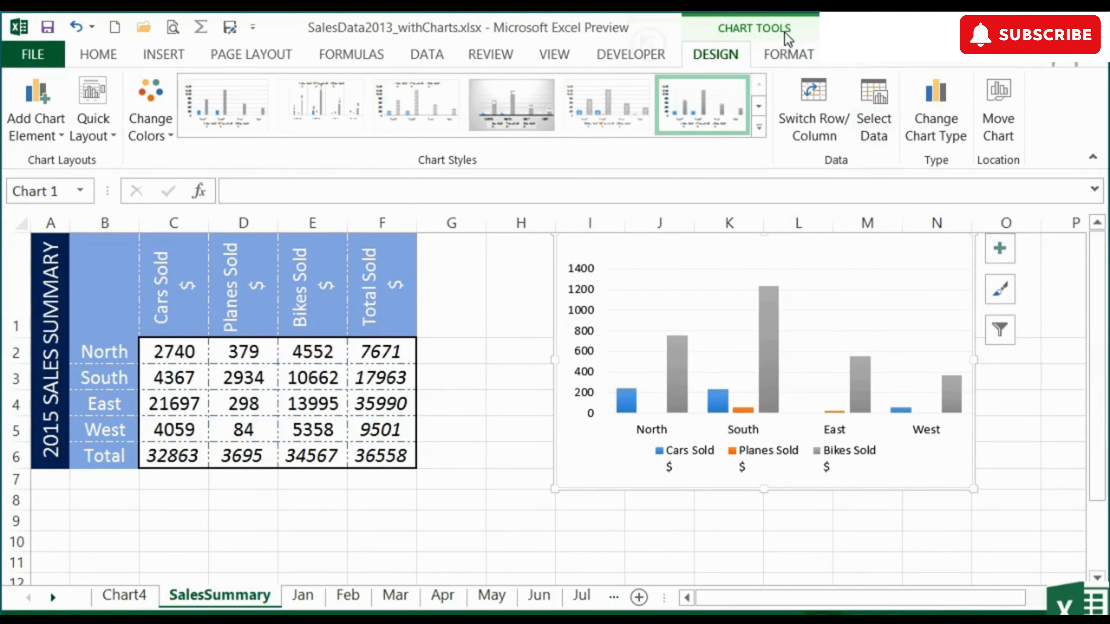
# - Fill the chart's plot area with the light yellow theme color
pyautogui.click(801, 58)
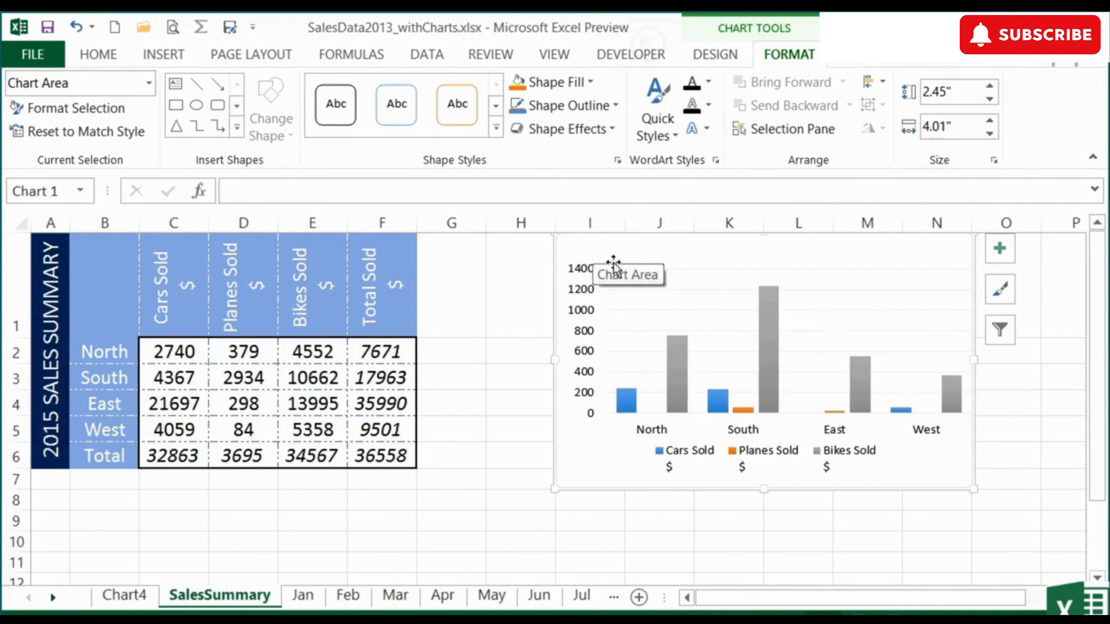
pyautogui.click(628, 270)
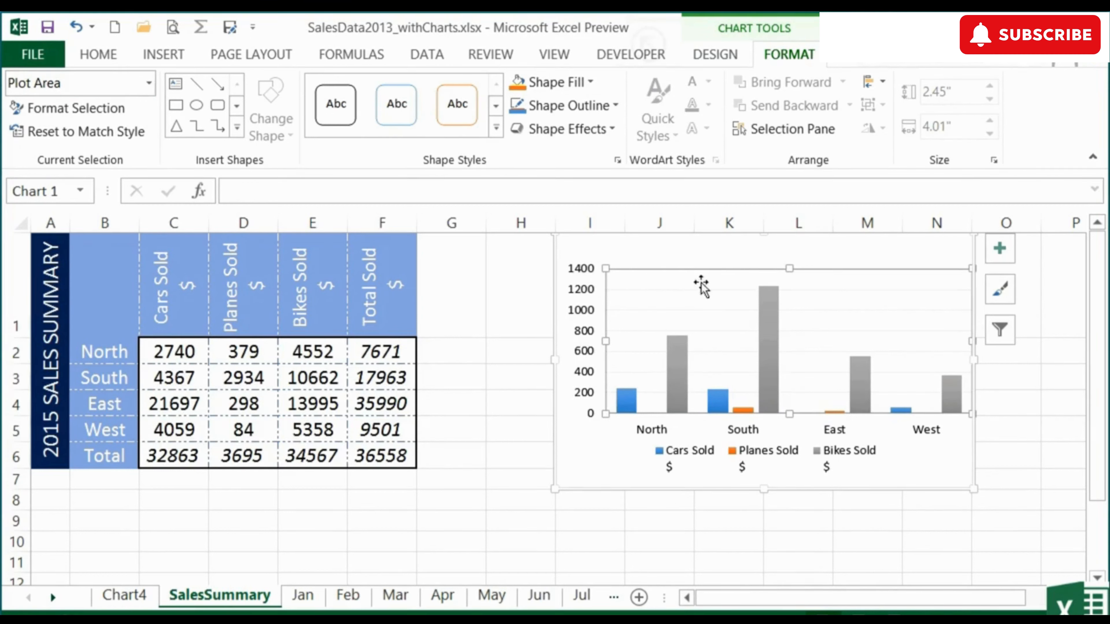
pyautogui.moveTo(674, 337)
pyautogui.click(589, 81)
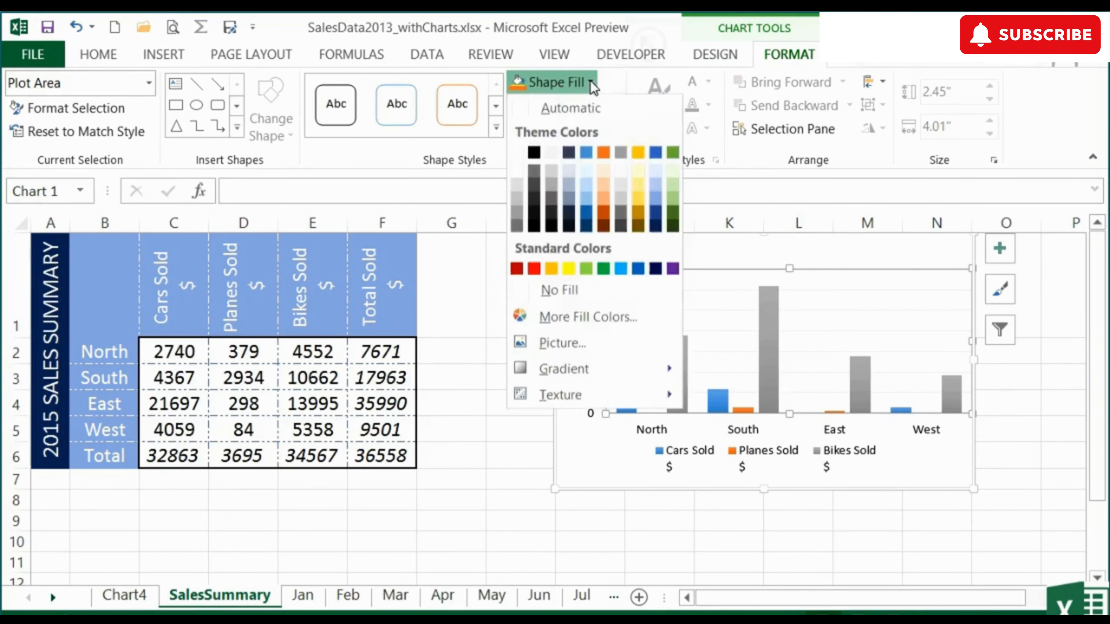
pyautogui.click(639, 174)
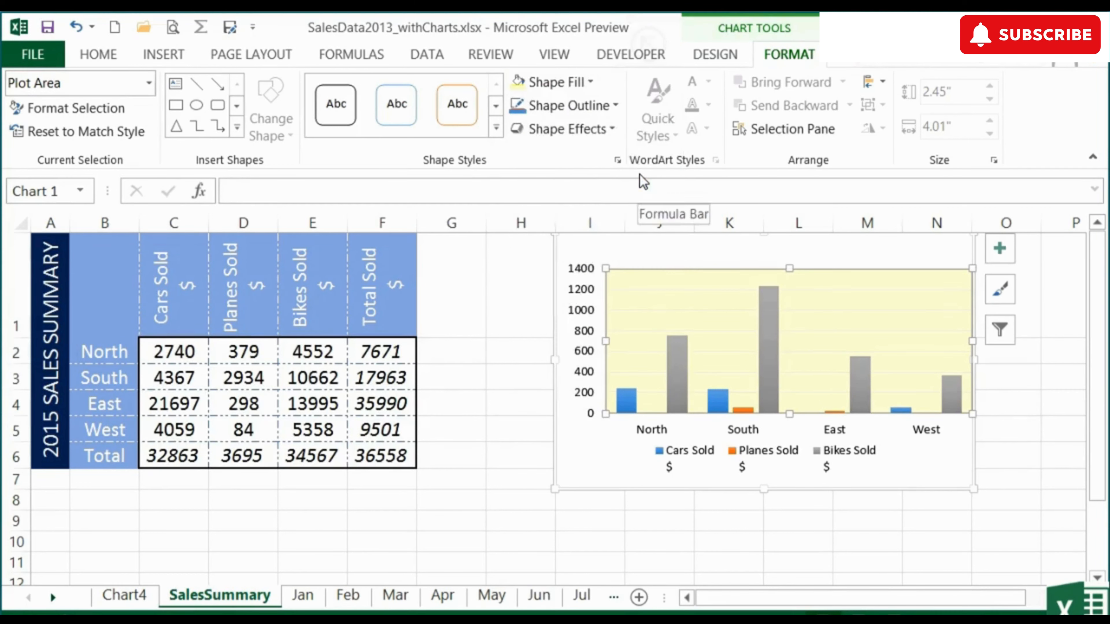
# - Fill the chart area around the plot with the lightest green theme color
pyautogui.click(616, 249)
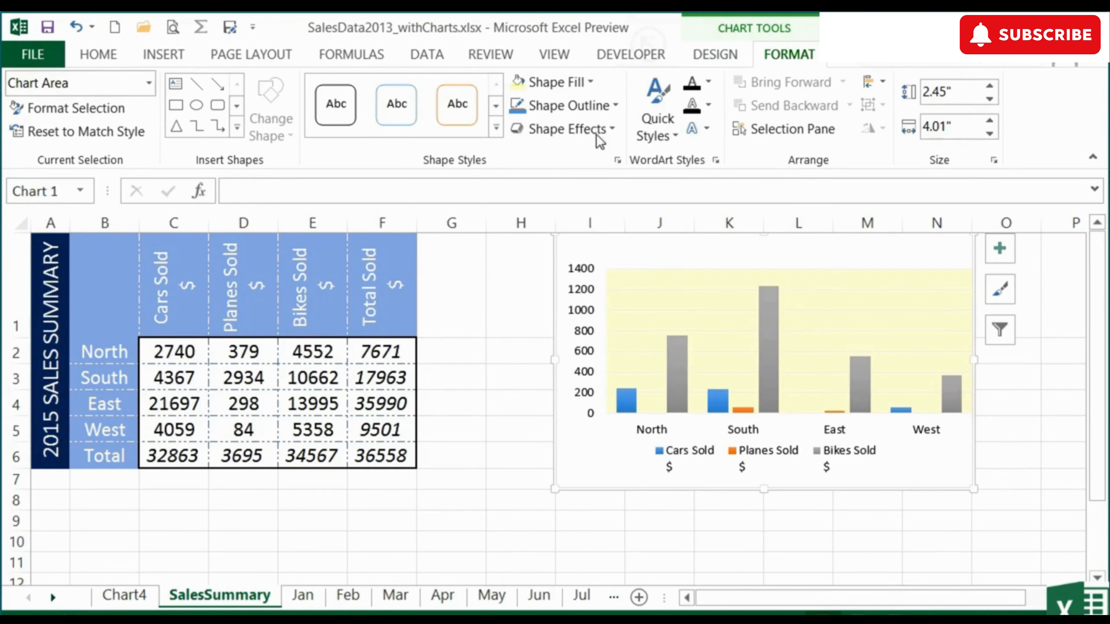
pyautogui.click(590, 83)
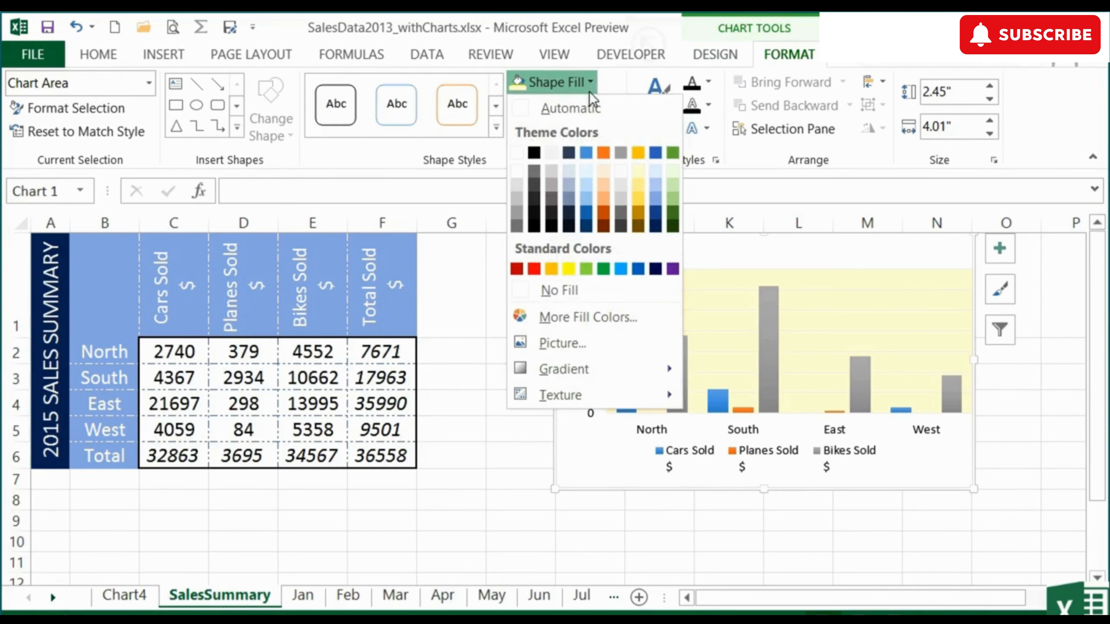
pyautogui.click(672, 171)
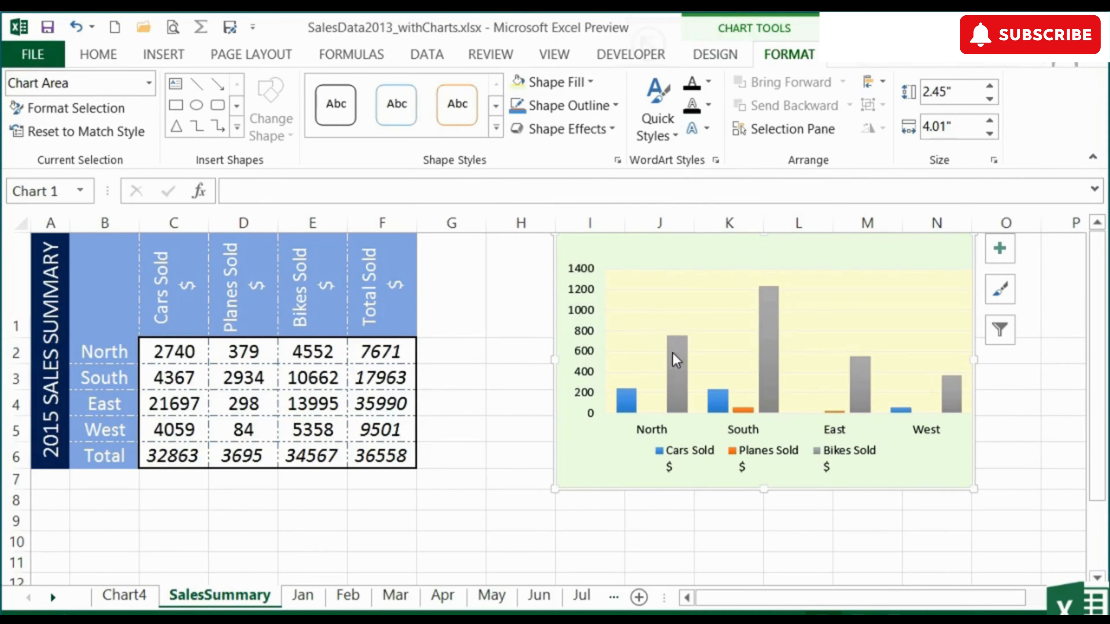
# - Change the fill of the Bikes Sold column series to the standard purple
pyautogui.moveTo(678, 362)
pyautogui.click(676, 363)
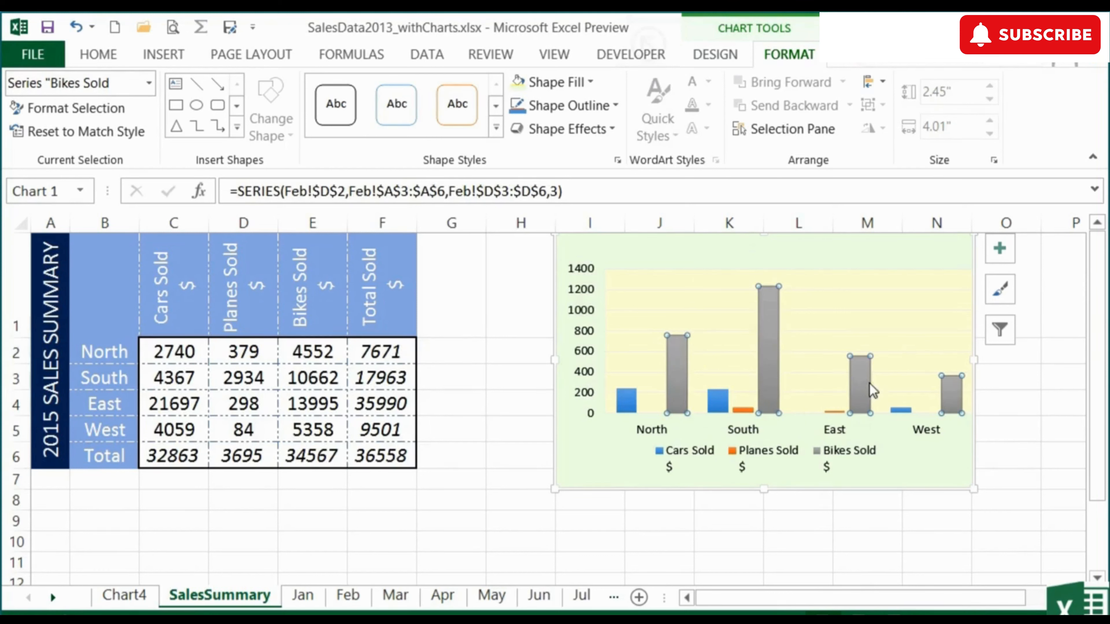
pyautogui.moveTo(773, 371)
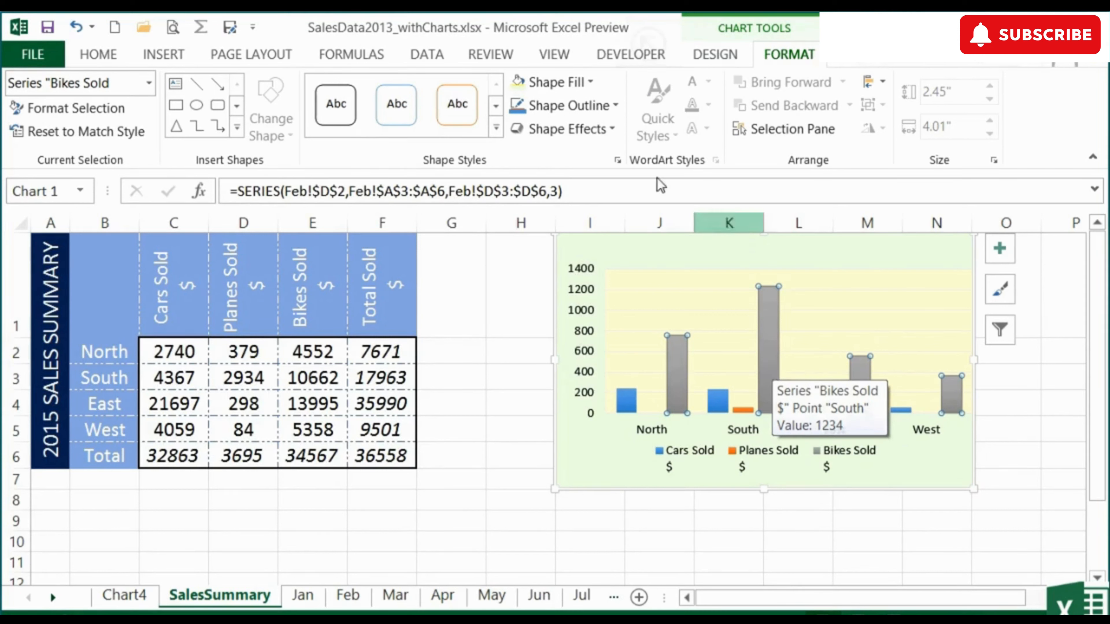
pyautogui.click(590, 82)
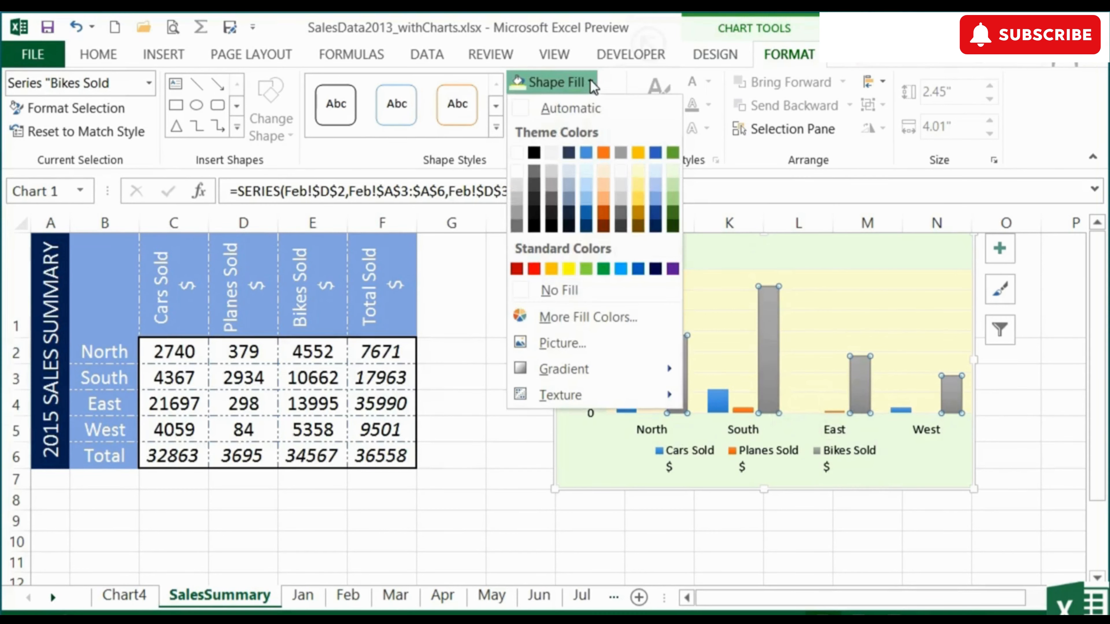
pyautogui.click(674, 265)
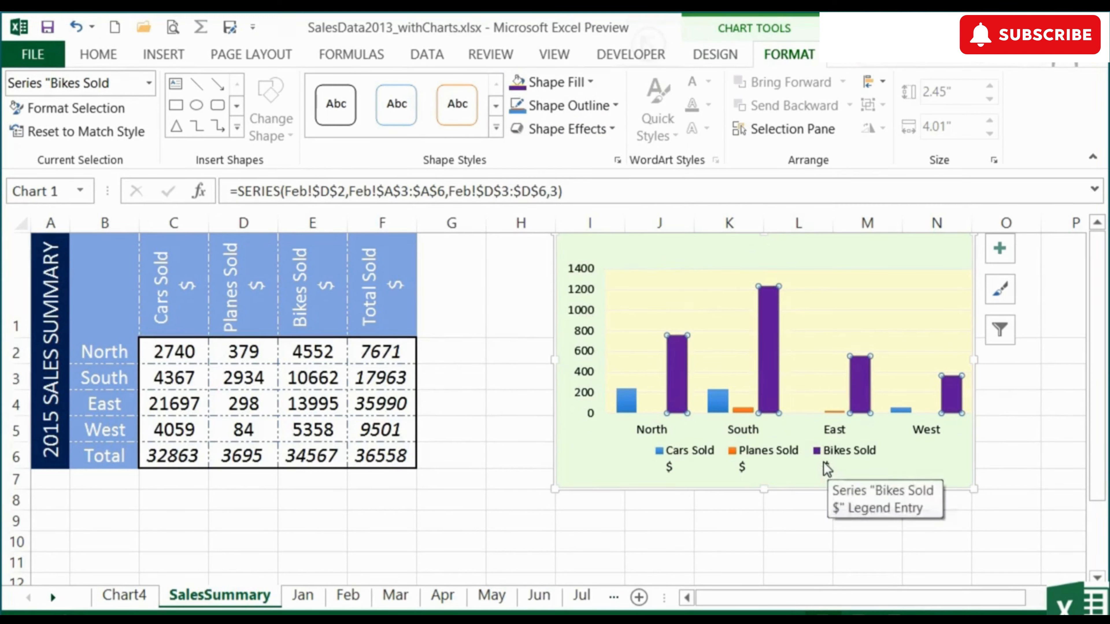
# - Change the fill of the Cars Sold column series to dark orange
pyautogui.click(718, 408)
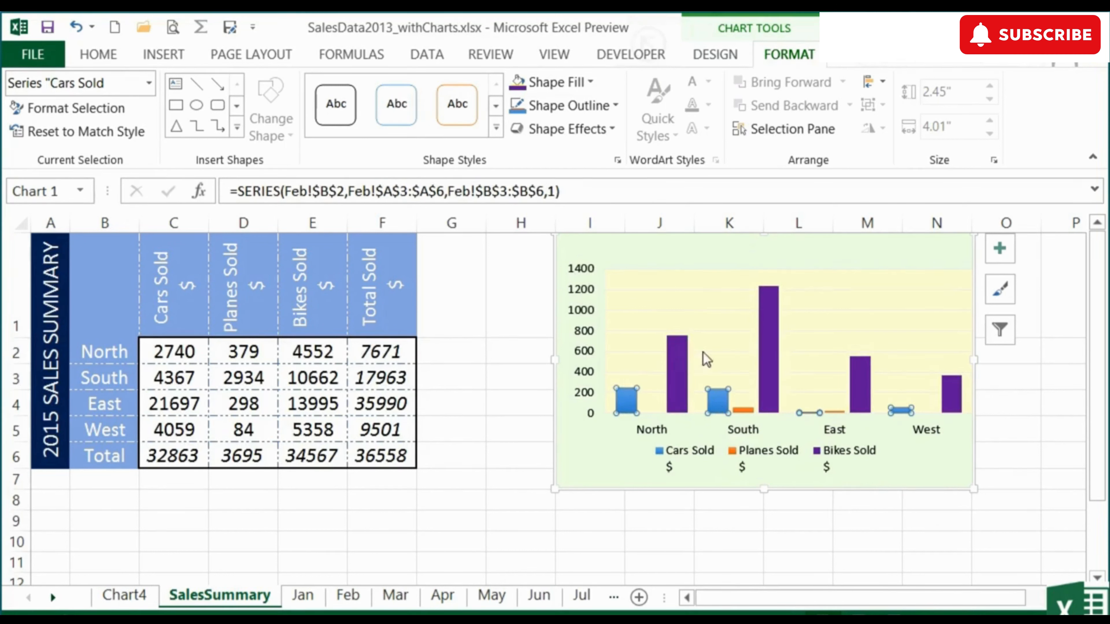
pyautogui.click(589, 82)
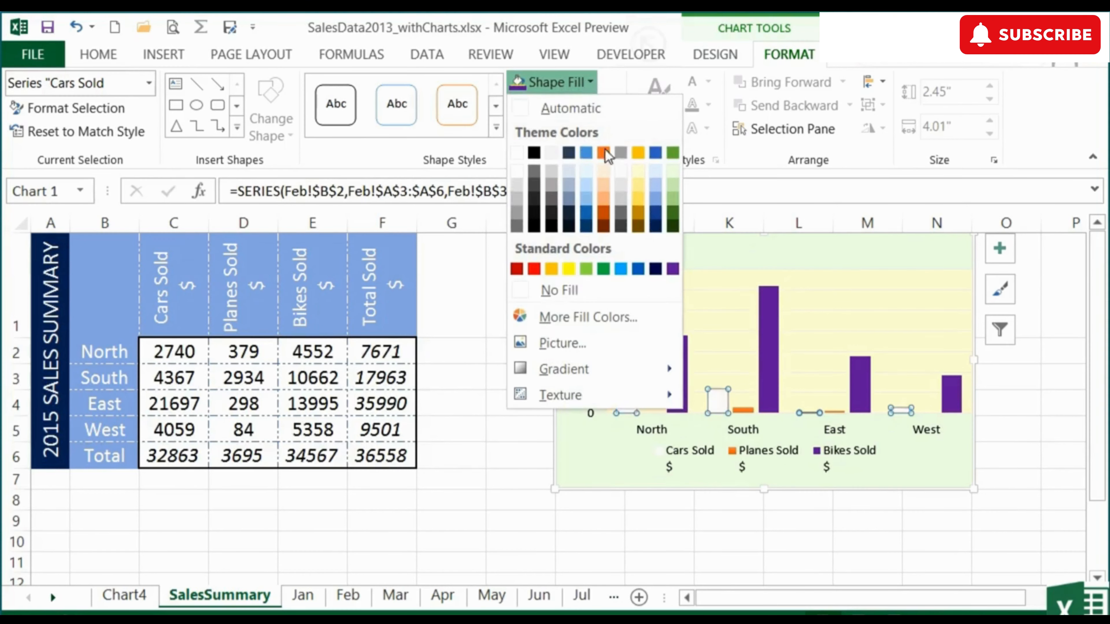
pyautogui.click(608, 211)
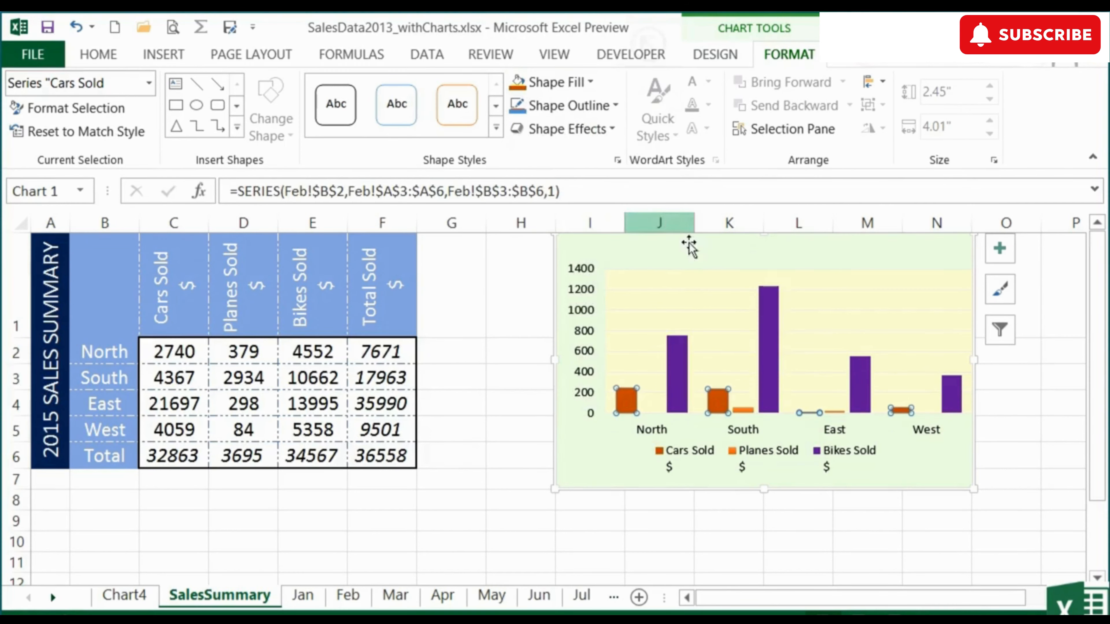
# - Change the fill of the Planes Sold column series to a very dark blue-gray
pyautogui.click(748, 411)
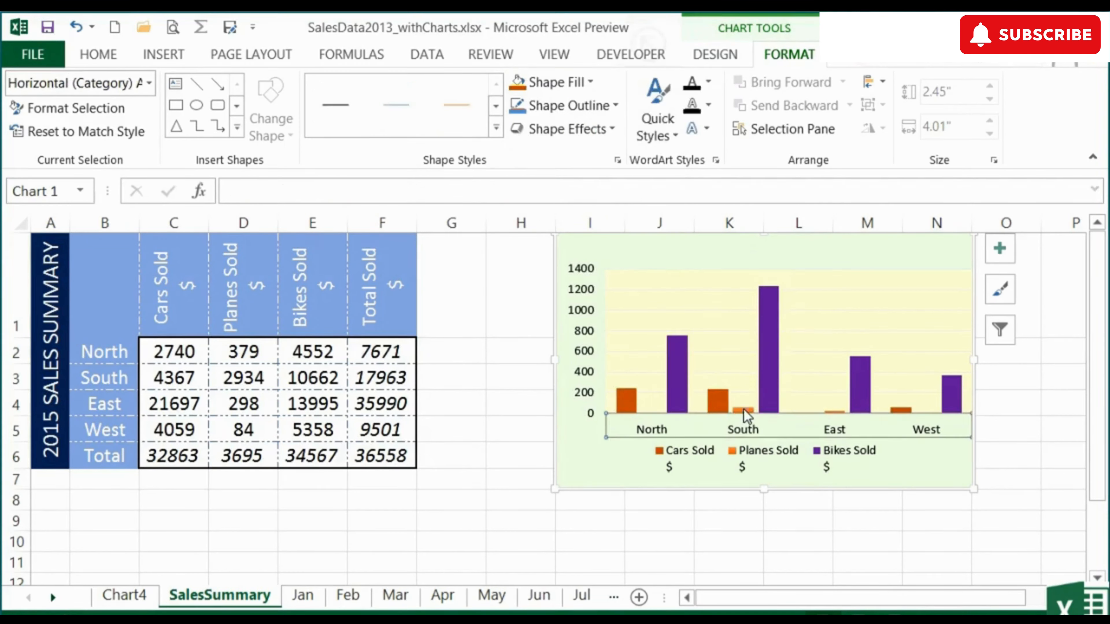
pyautogui.click(749, 410)
pyautogui.click(589, 83)
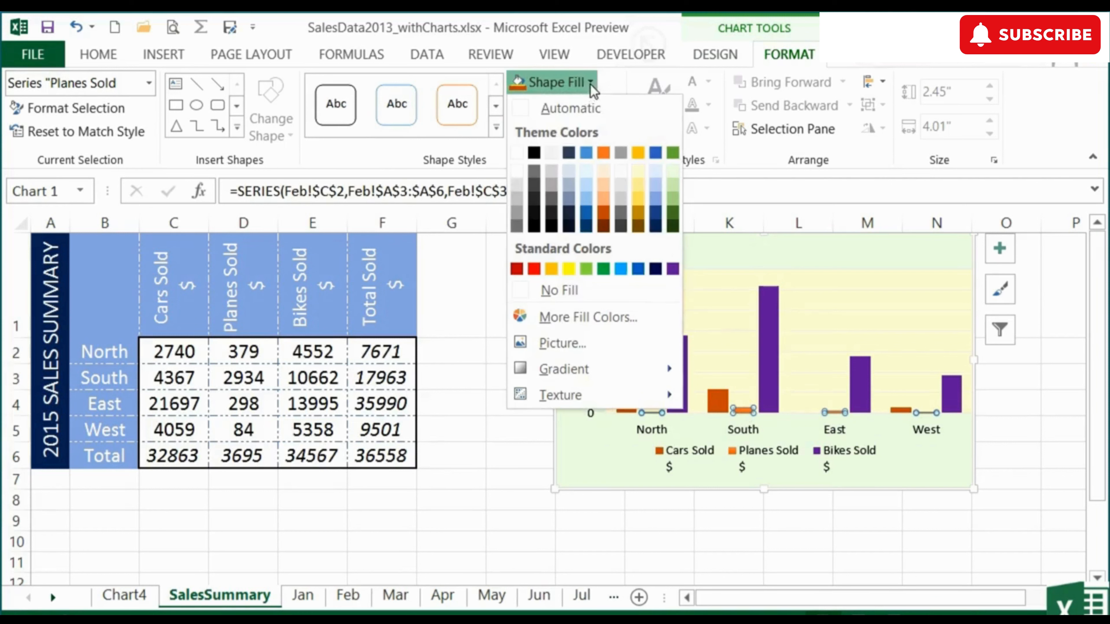
pyautogui.click(568, 213)
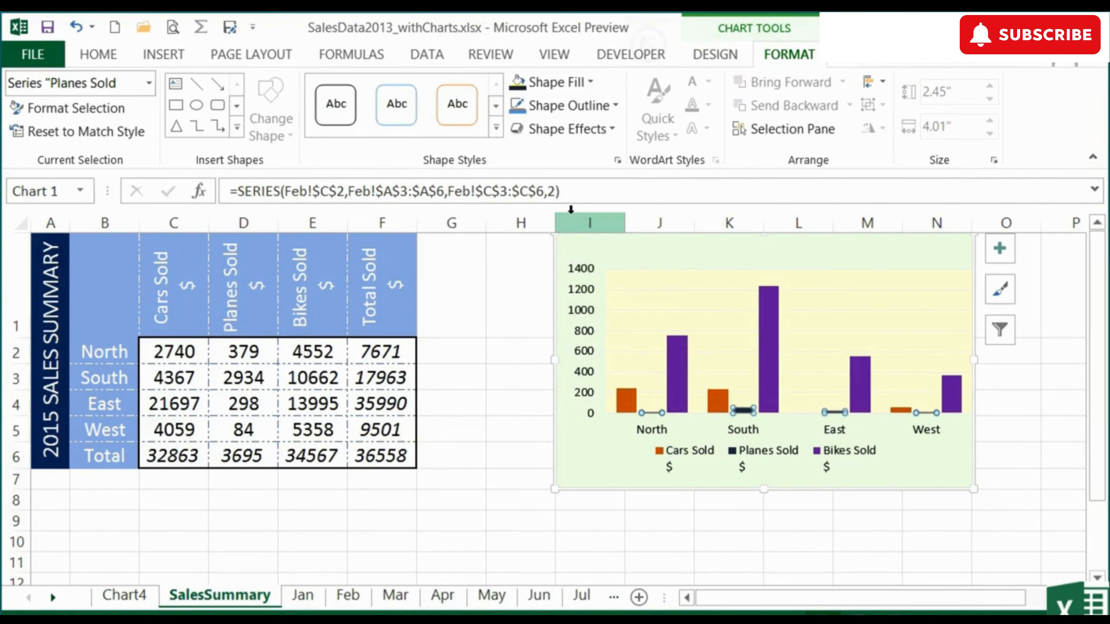
# - Try a light orange fill on the chart's vertical value axis, and replace it with the thick blue line style
pyautogui.click(581, 276)
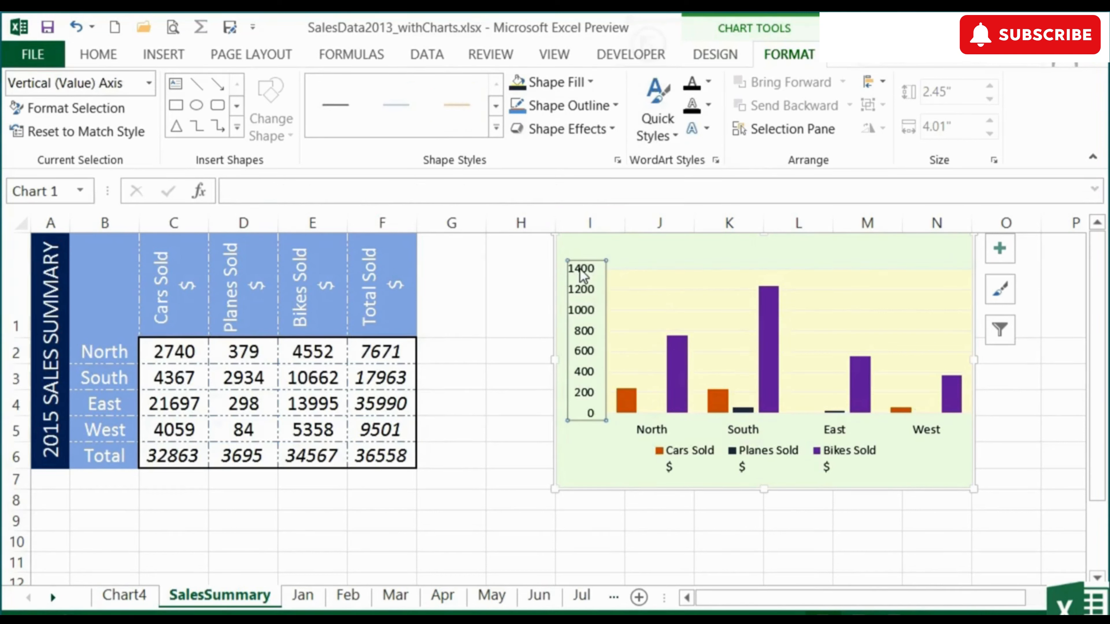
pyautogui.click(591, 83)
pyautogui.click(609, 203)
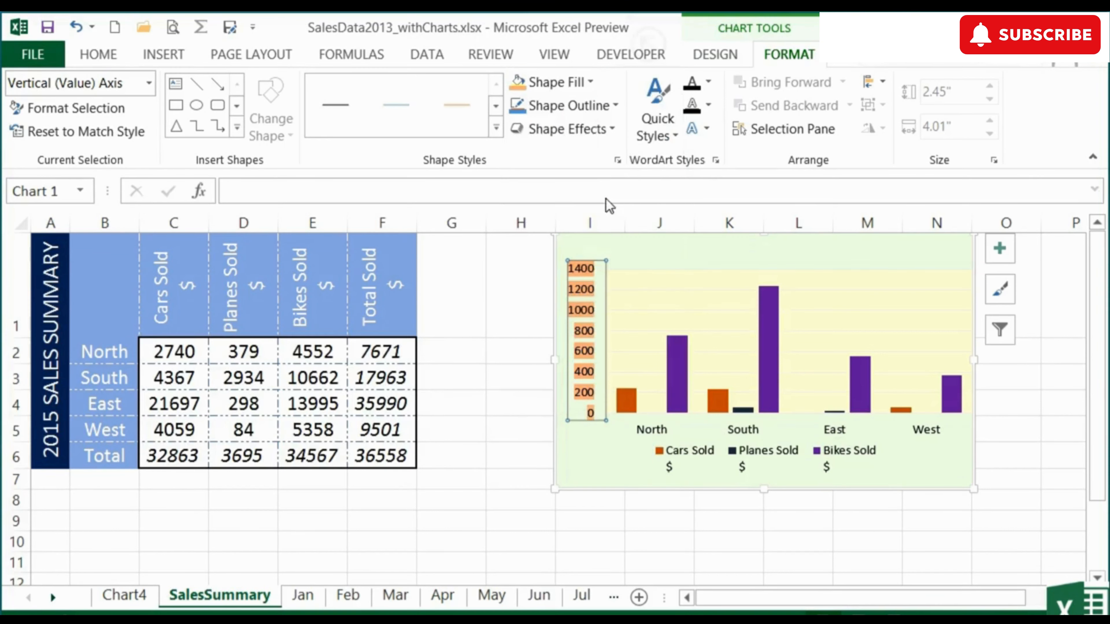
pyautogui.click(495, 128)
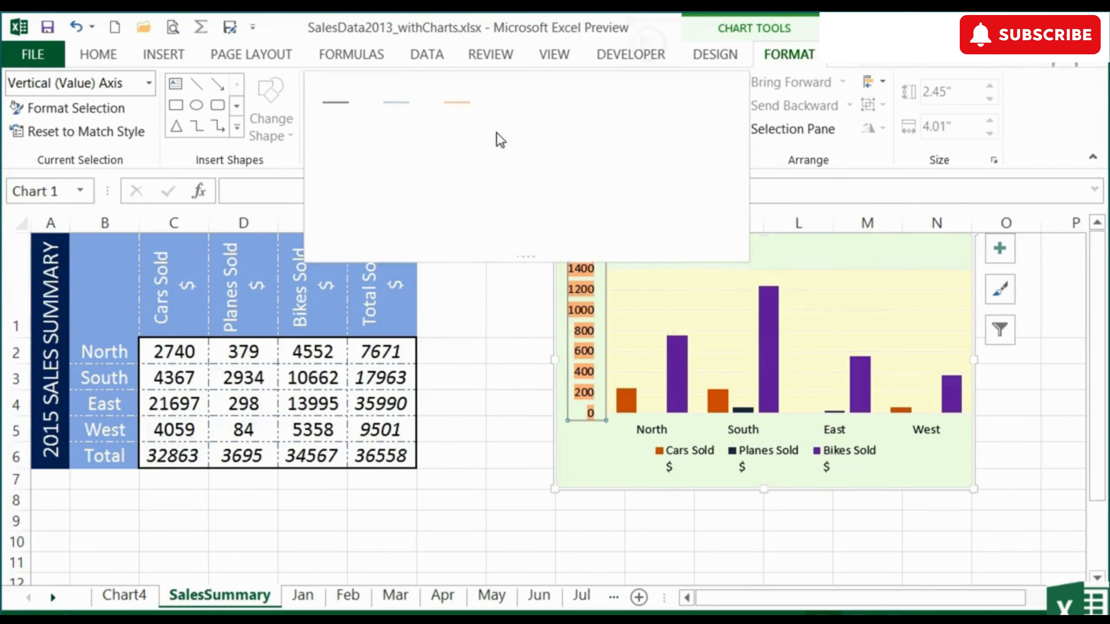
pyautogui.click(638, 225)
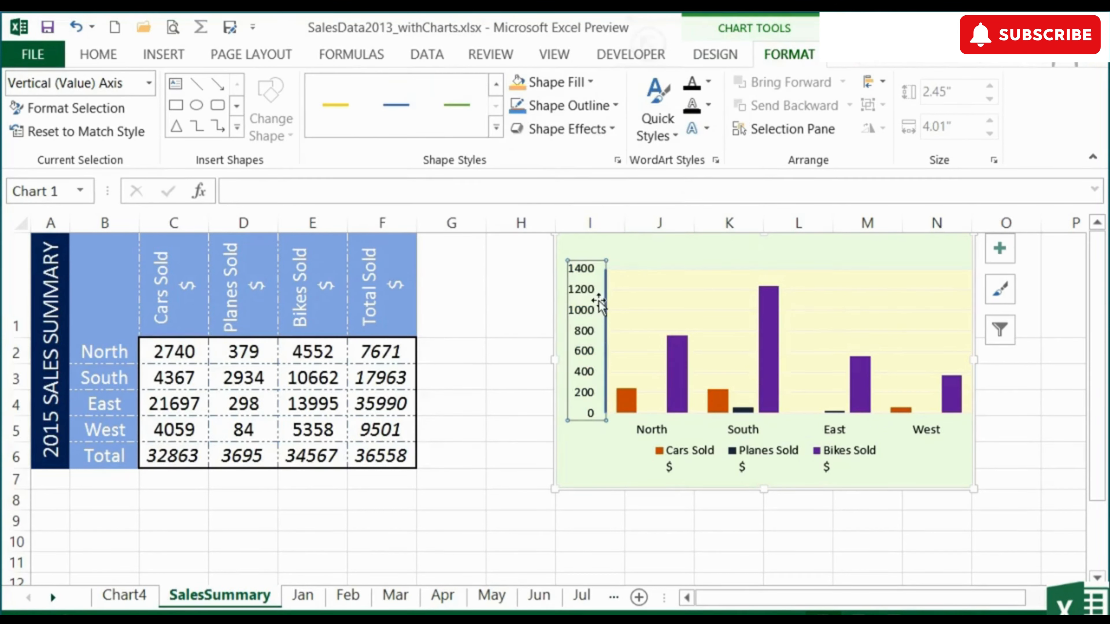
# - Try an orange fill on the chart legend, and replace it with the black shape style with a shadow
pyautogui.click(664, 451)
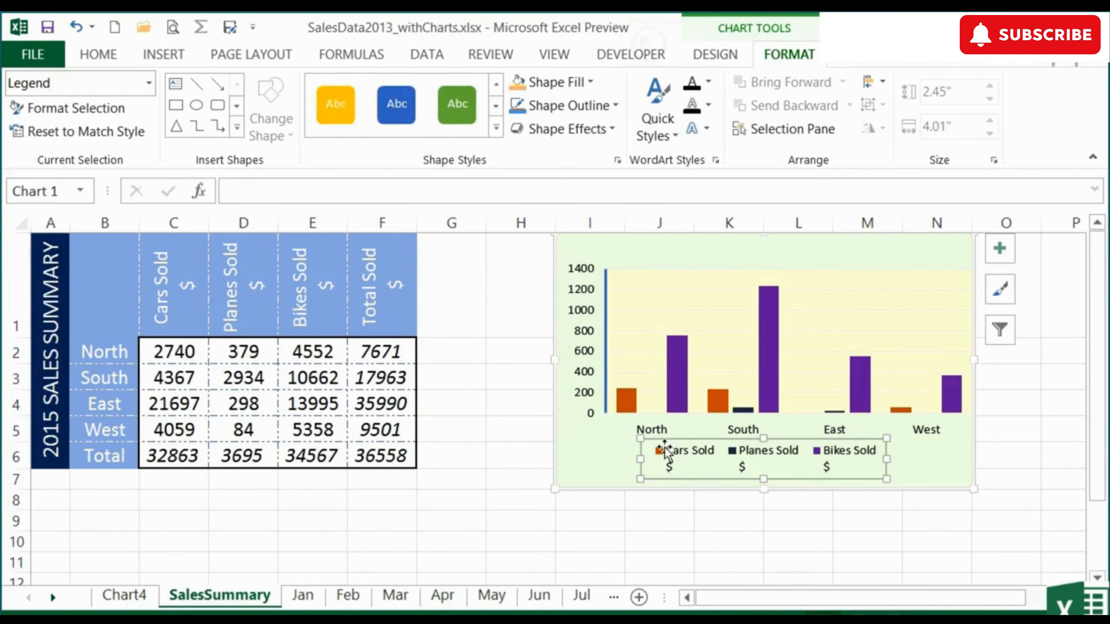
pyautogui.click(590, 82)
pyautogui.click(603, 153)
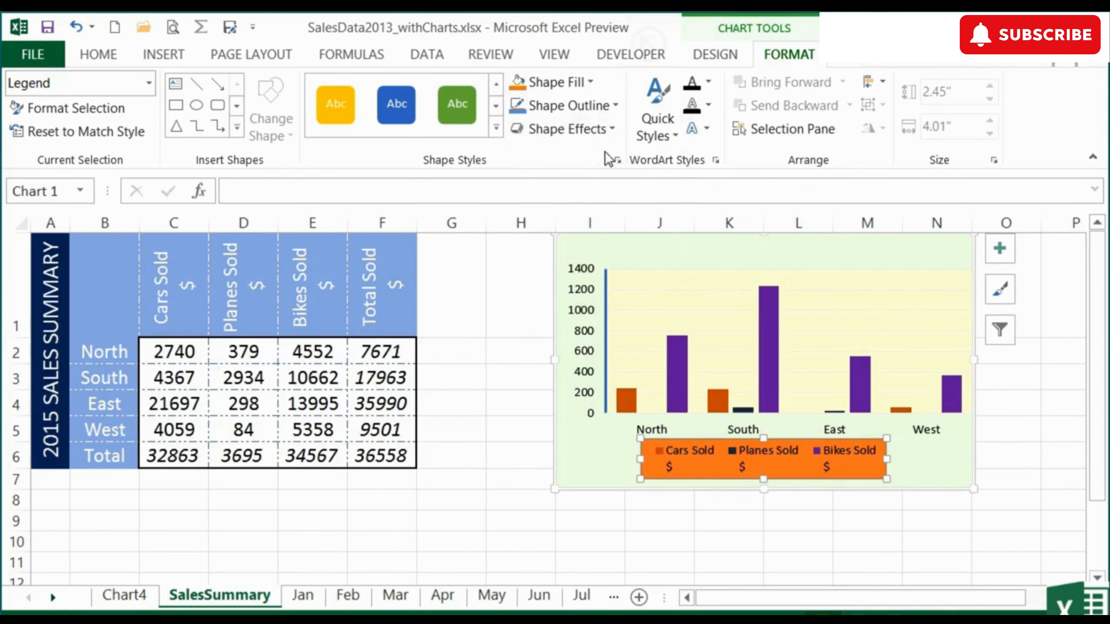
pyautogui.click(496, 129)
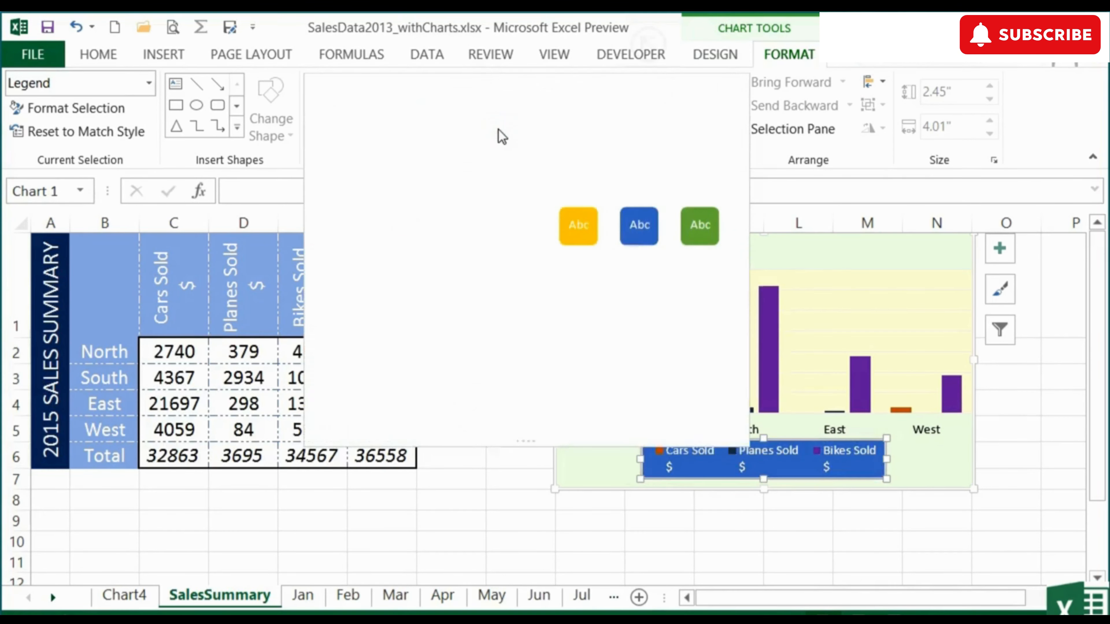
pyautogui.click(339, 419)
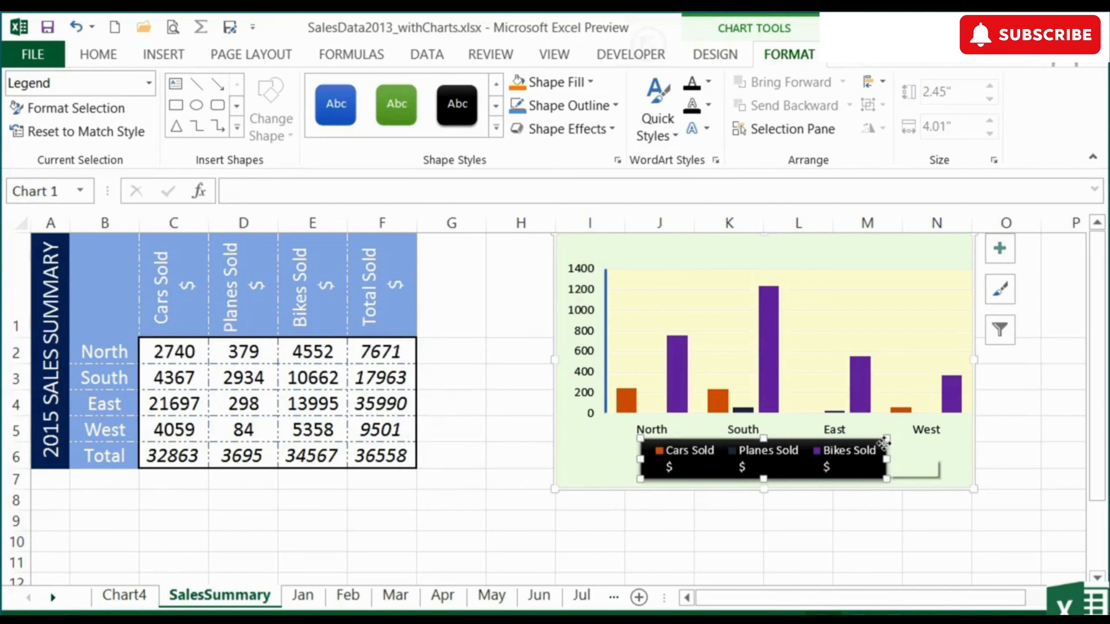
# - Widen the legend on both sides so it spans most of the chart's width, and deselect it
pyautogui.moveTo(886, 461); pyautogui.dragTo(943, 460)
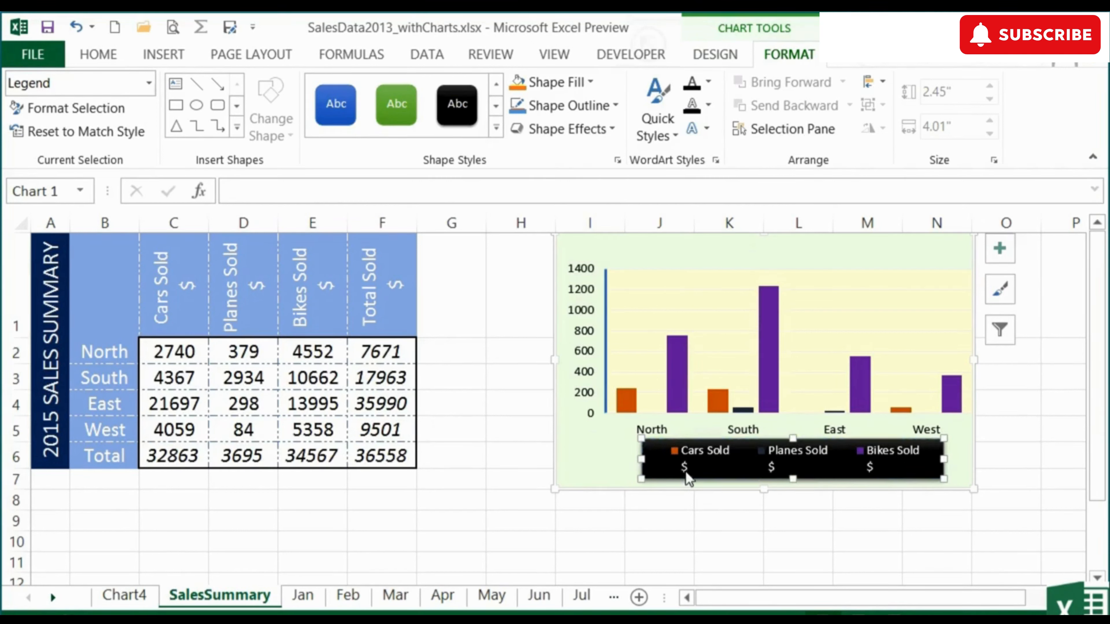
pyautogui.moveTo(642, 459); pyautogui.dragTo(599, 459)
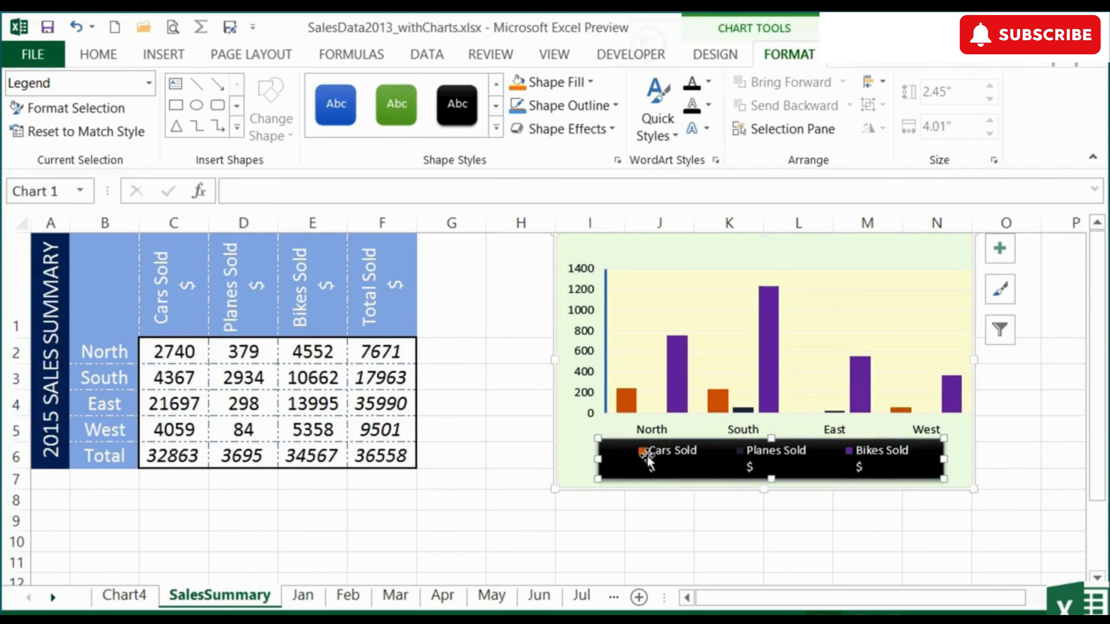
pyautogui.click(587, 280)
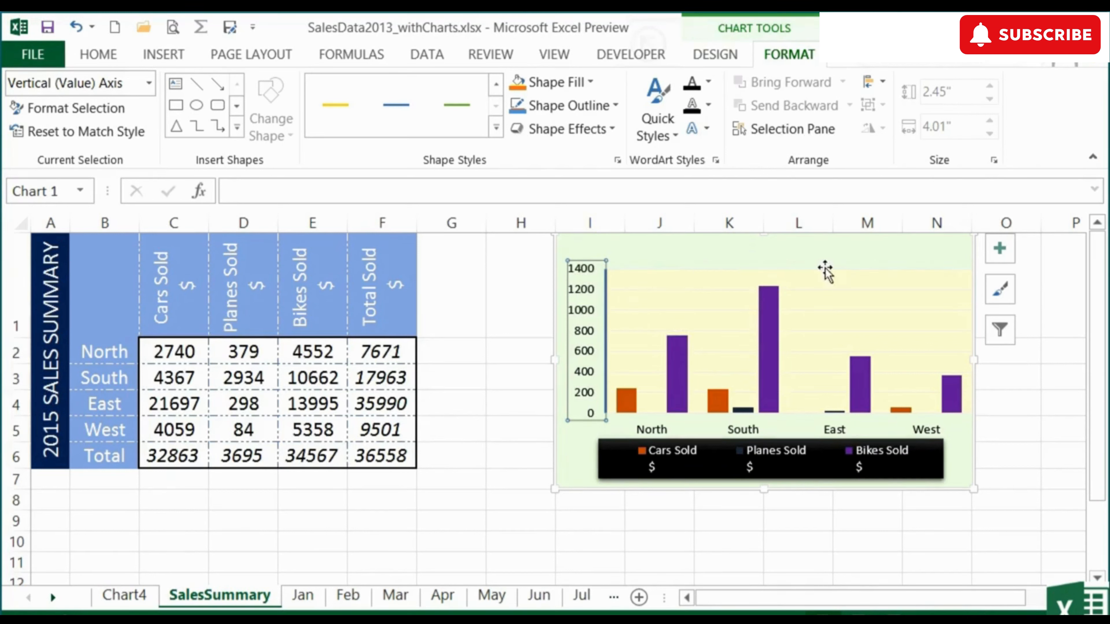
# - Add a chart title to the sales column chart and move it into the upper-right area of the plot
pyautogui.click(1000, 249)
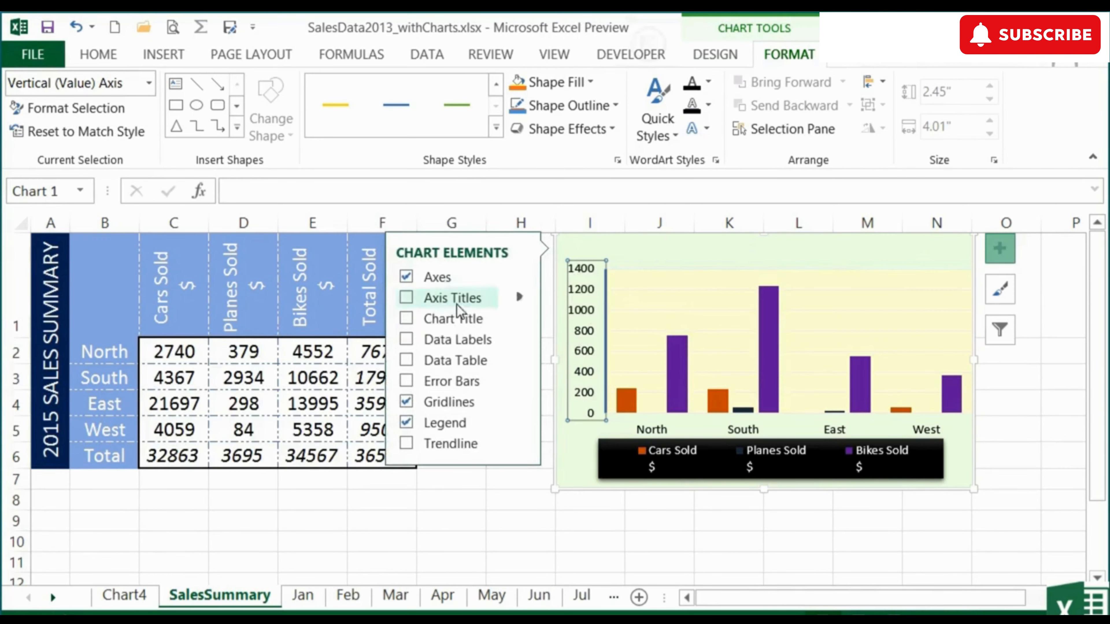
pyautogui.click(405, 319)
pyautogui.moveTo(803, 241); pyautogui.dragTo(930, 280)
# - Replace the chart title's placeholder text with "Sales 2013" and deselect the title
pyautogui.click(905, 297)
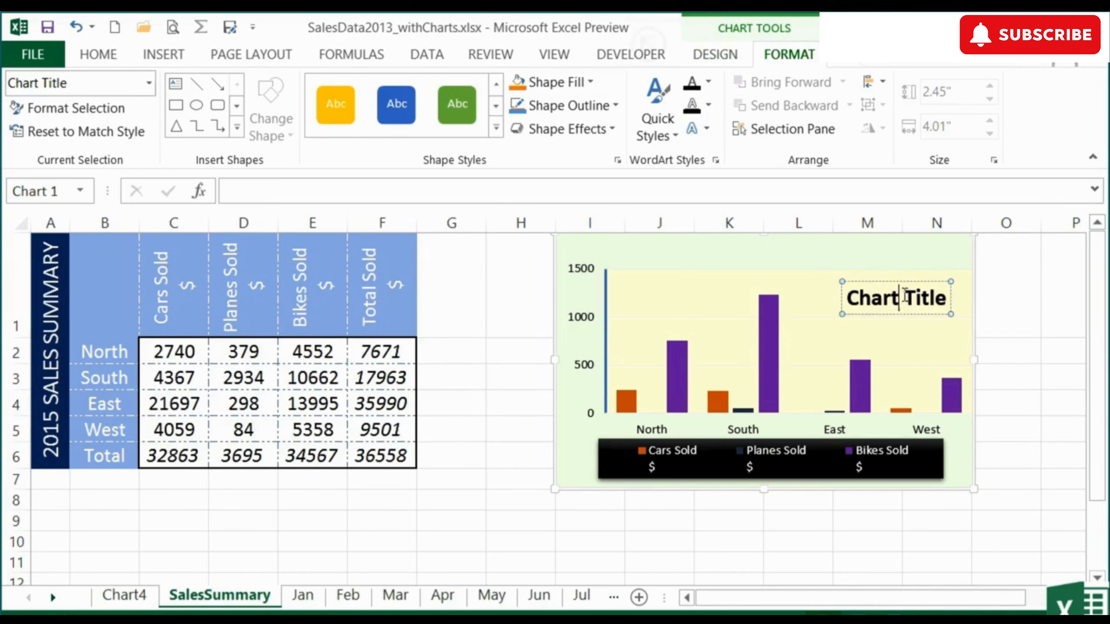
pyautogui.moveTo(850, 299); pyautogui.dragTo(946, 304)
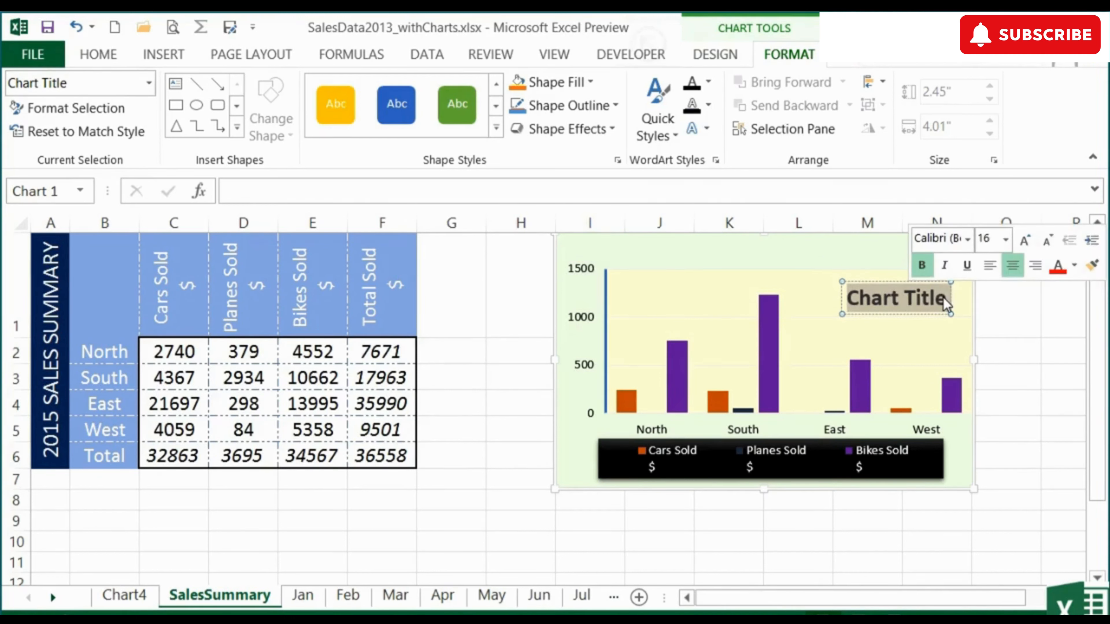
pyautogui.write('Sales 20')
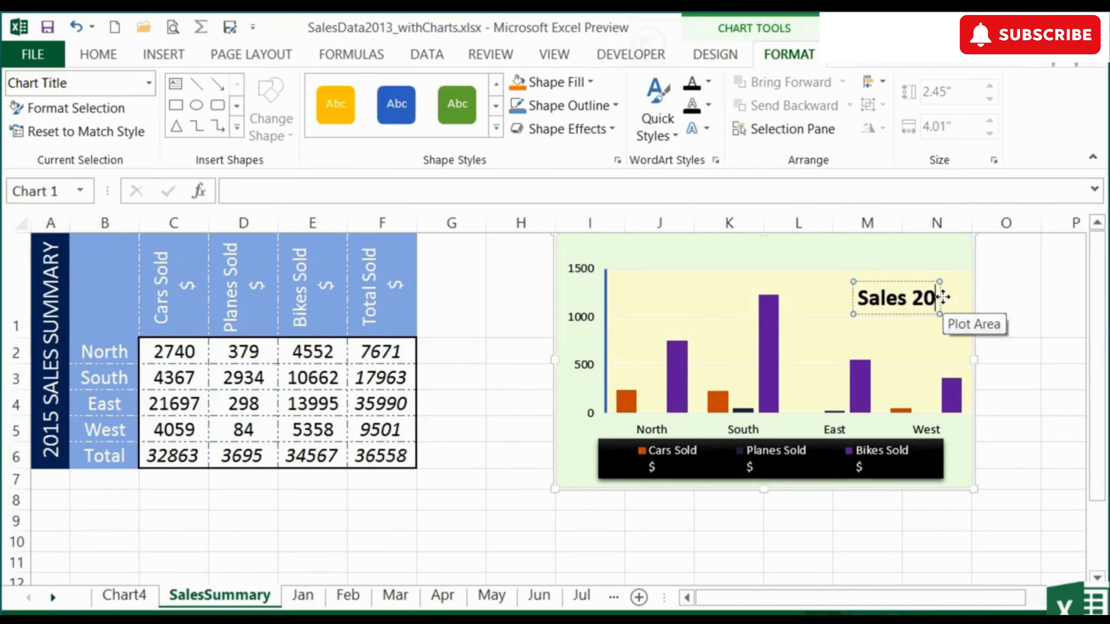
pyautogui.write('13')
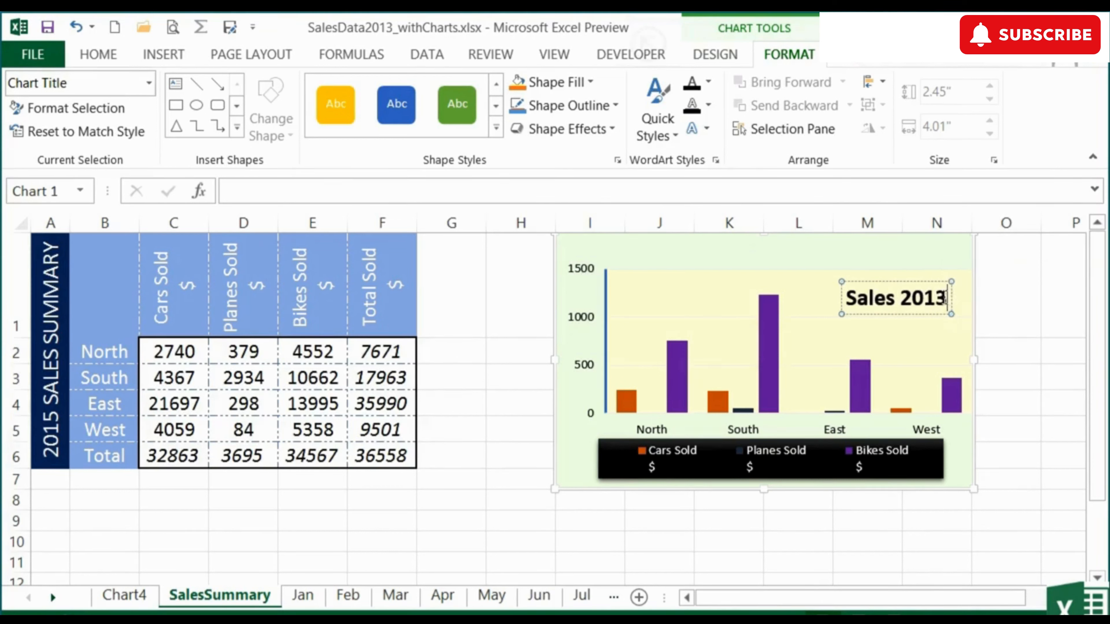
pyautogui.click(830, 256)
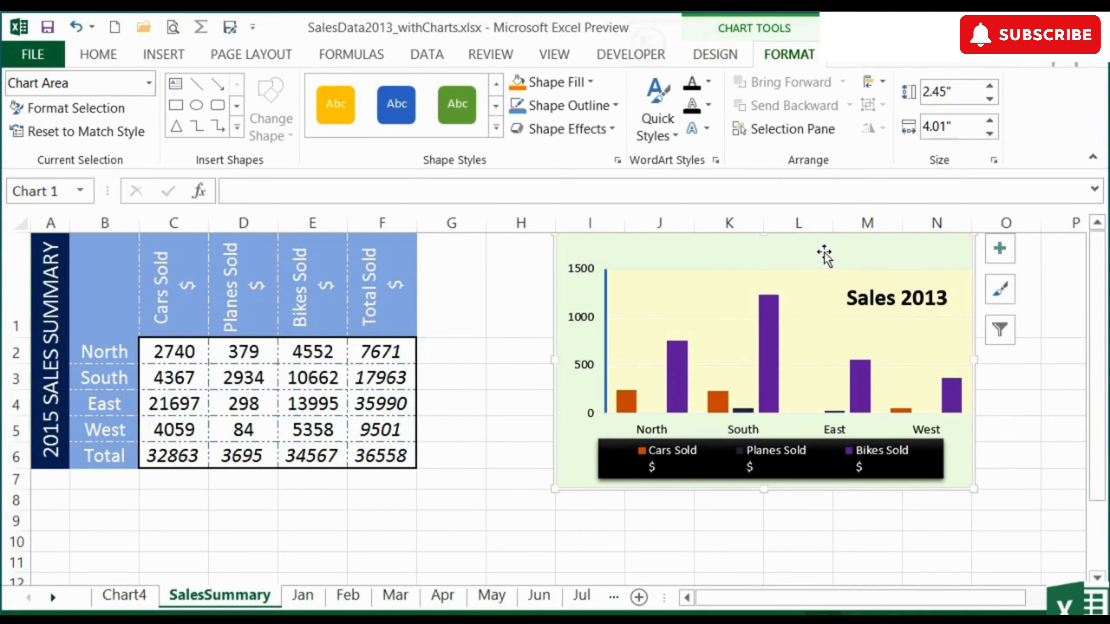
# - Apply an outer shadow cast toward the upper left to the Bikes Sold column series
pyautogui.click(639, 299)
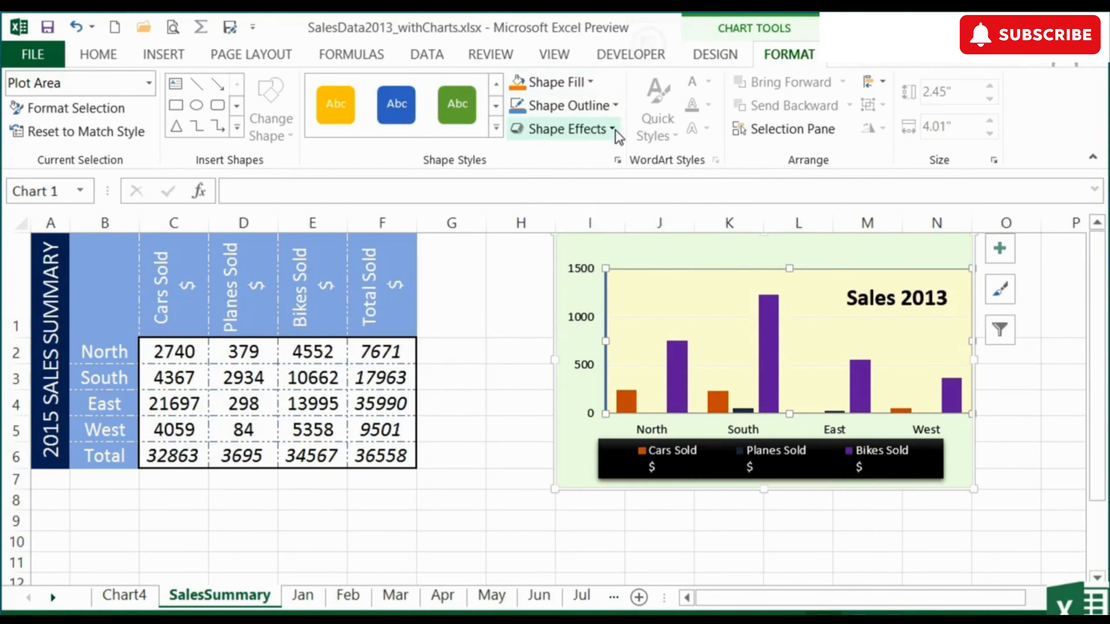
pyautogui.click(778, 314)
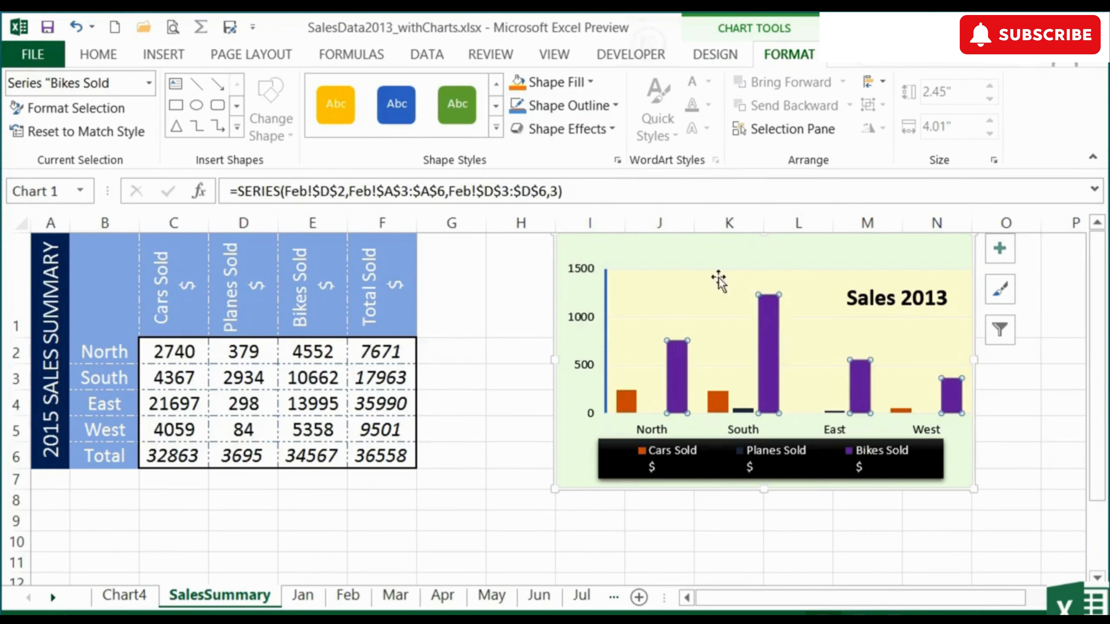
pyautogui.click(608, 131)
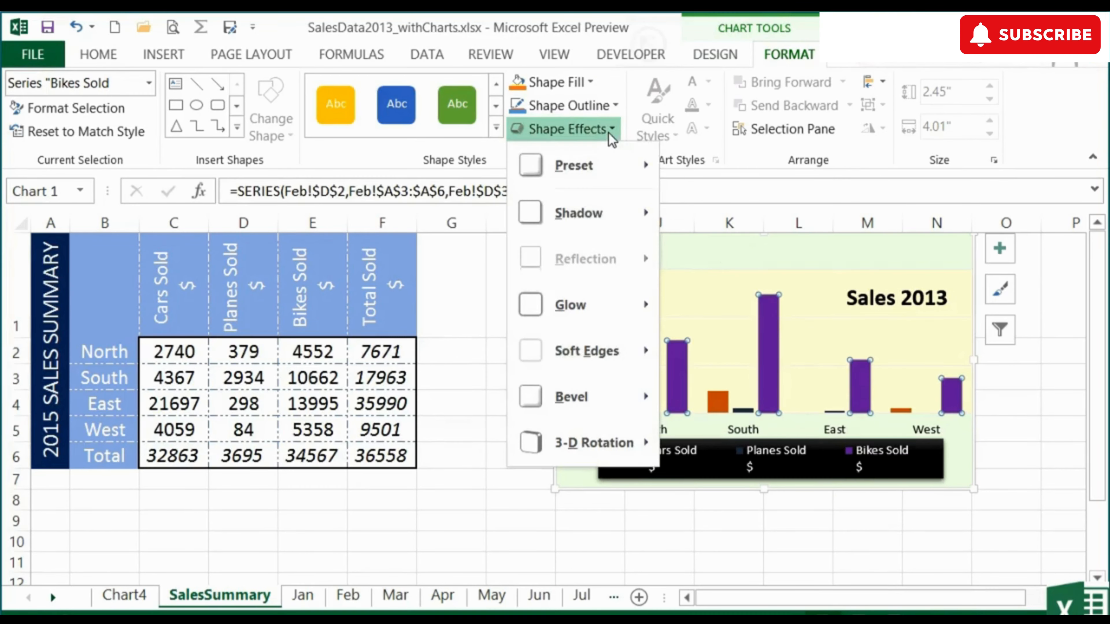
pyautogui.moveTo(608, 202)
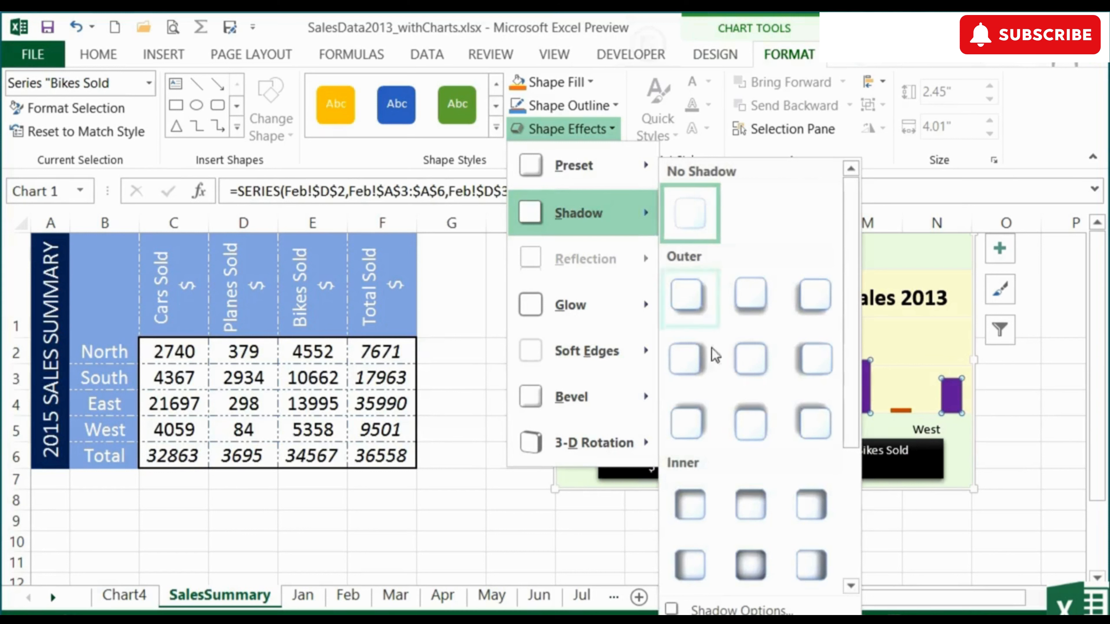
pyautogui.click(811, 424)
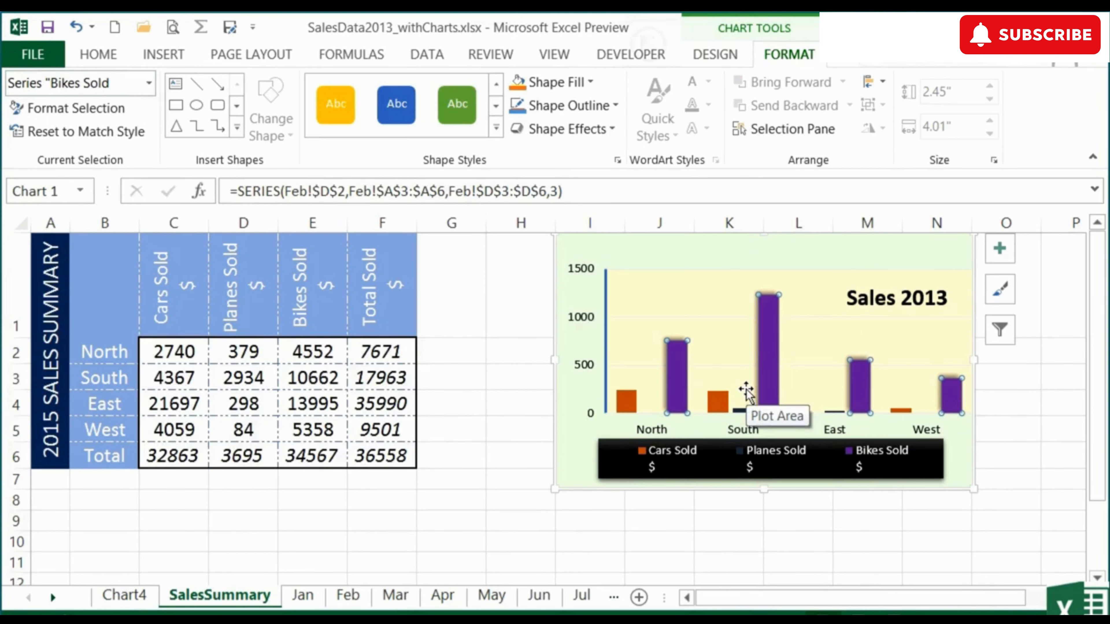
pyautogui.click(617, 440)
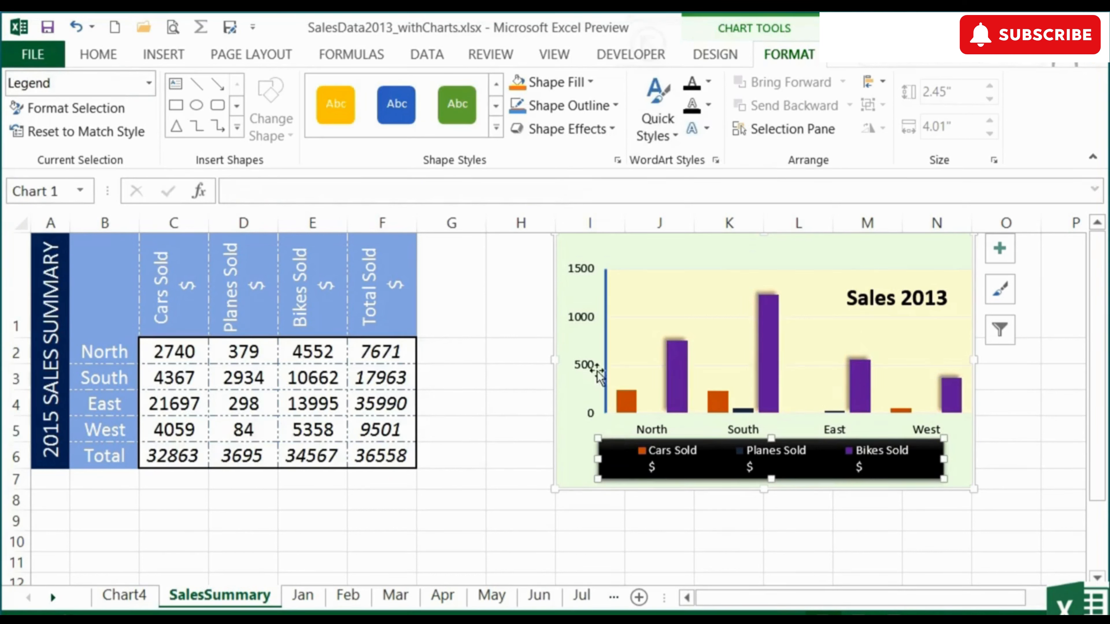
pyautogui.click(620, 346)
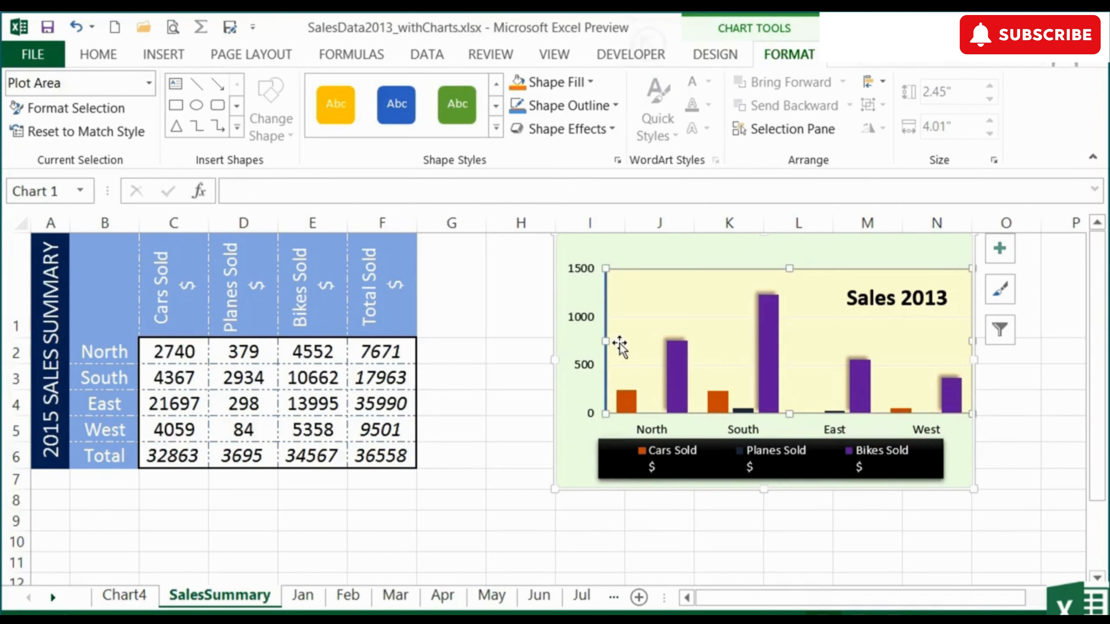
pyautogui.click(629, 400)
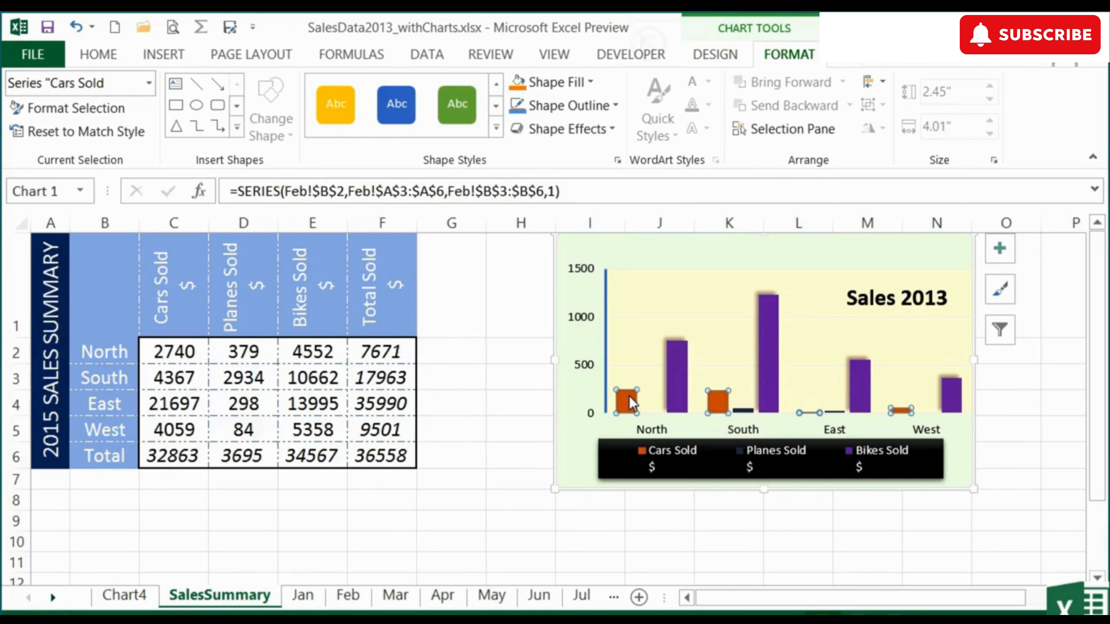
# - Set East's Planes Sold value on the Jan sheet to 1200, and return to the SalesSummary sheet to check the chart
pyautogui.click(261, 402)
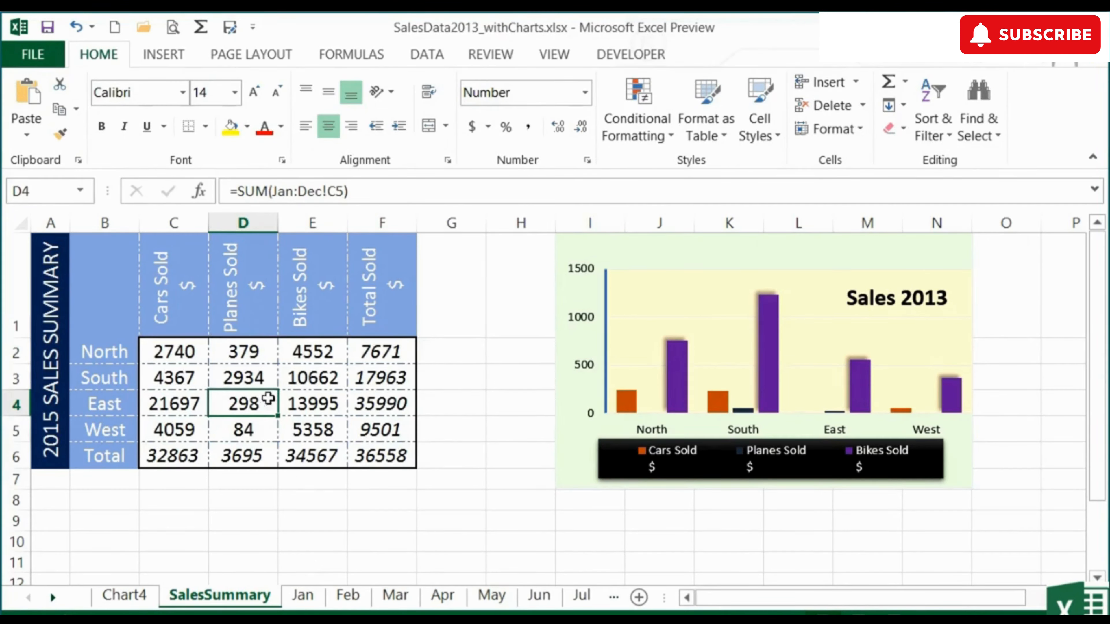
pyautogui.click(302, 595)
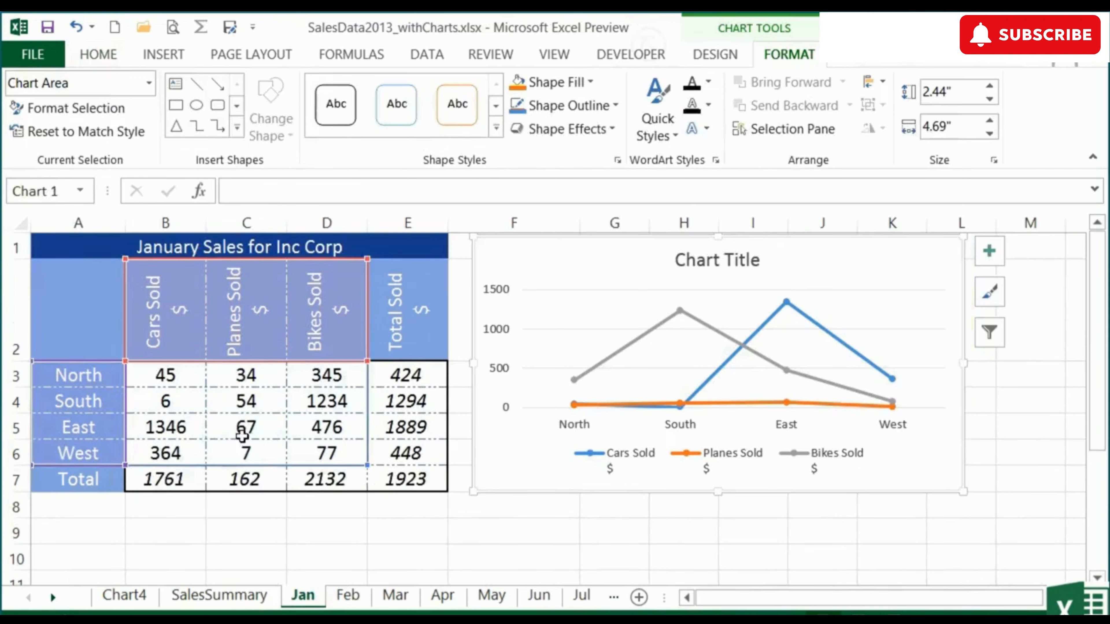
pyautogui.click(245, 429)
pyautogui.write('1200')
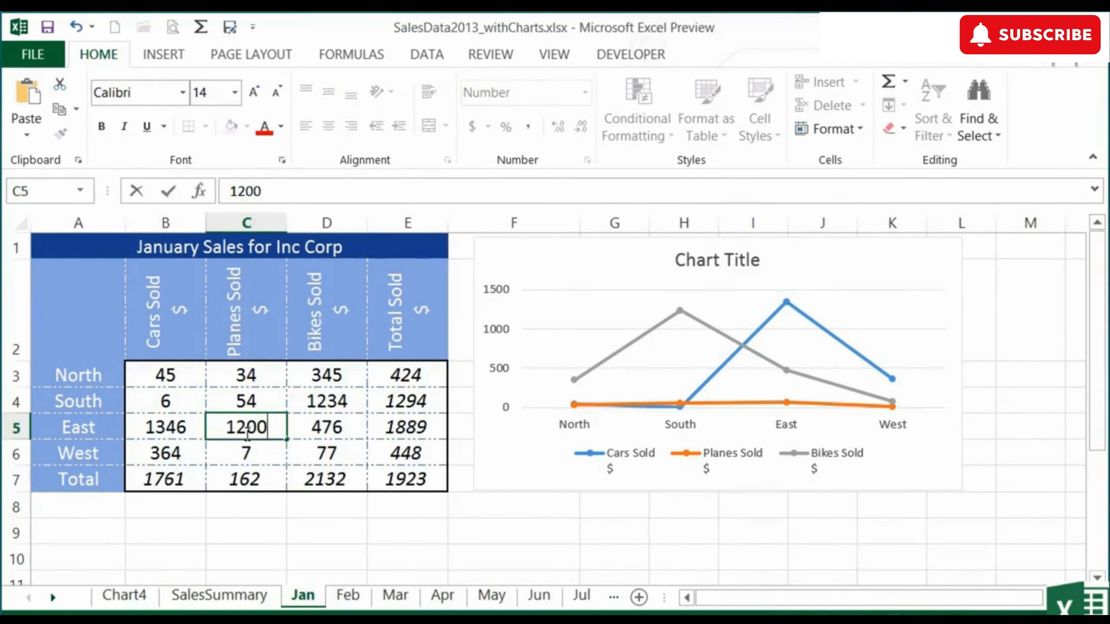
pyautogui.press('Return')
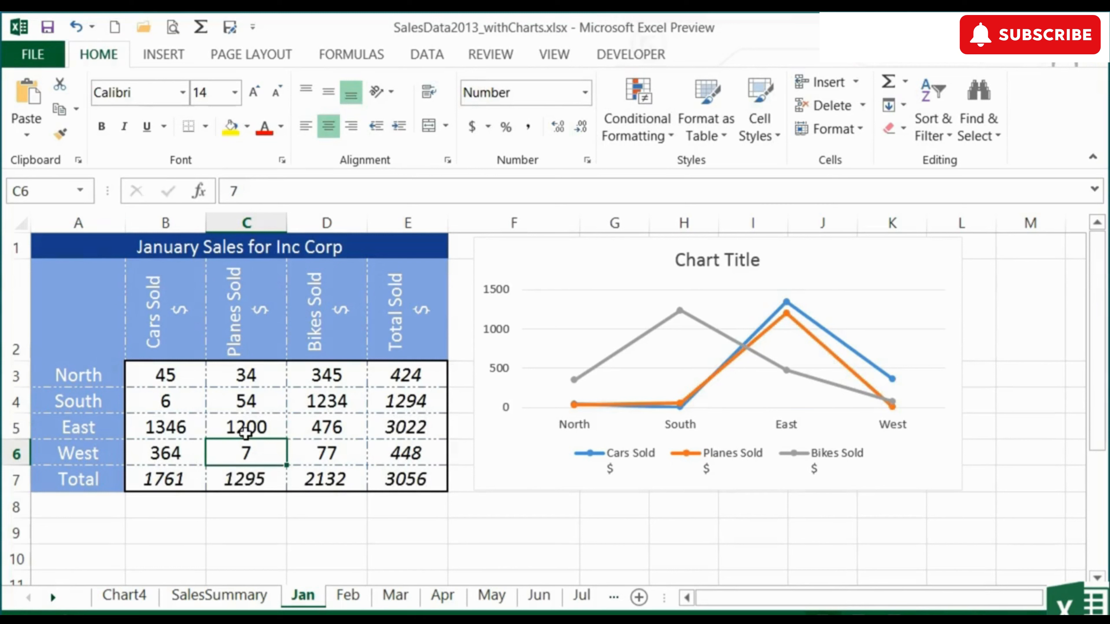
pyautogui.click(225, 596)
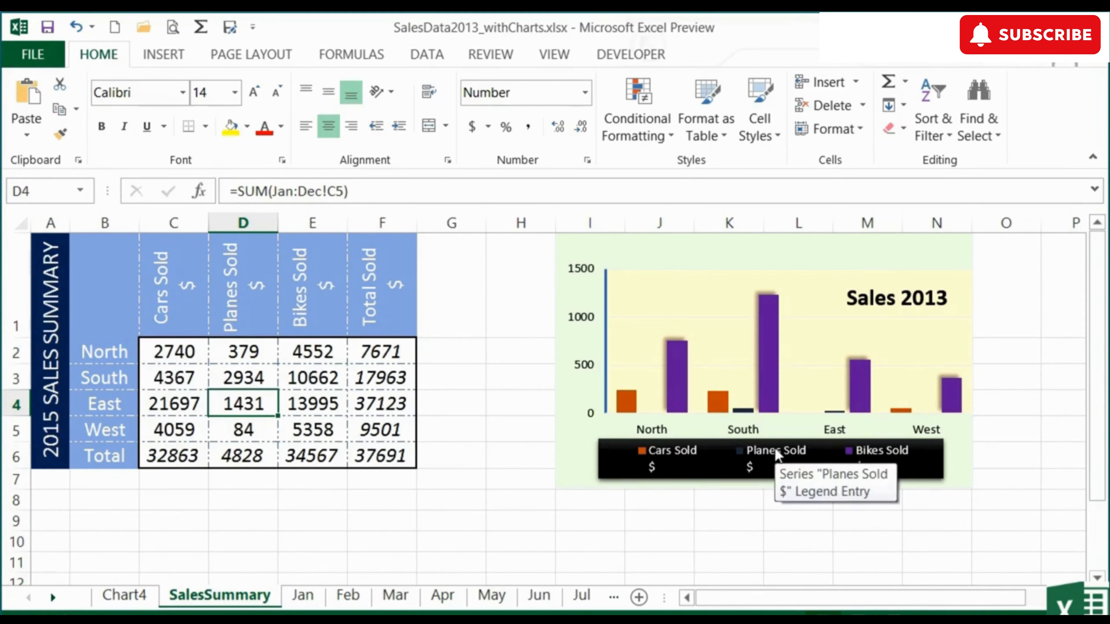
# - Set East's Planes Sold value on the Feb sheet to 1000, and return to the SalesSummary sheet to check the chart
pyautogui.click(348, 595)
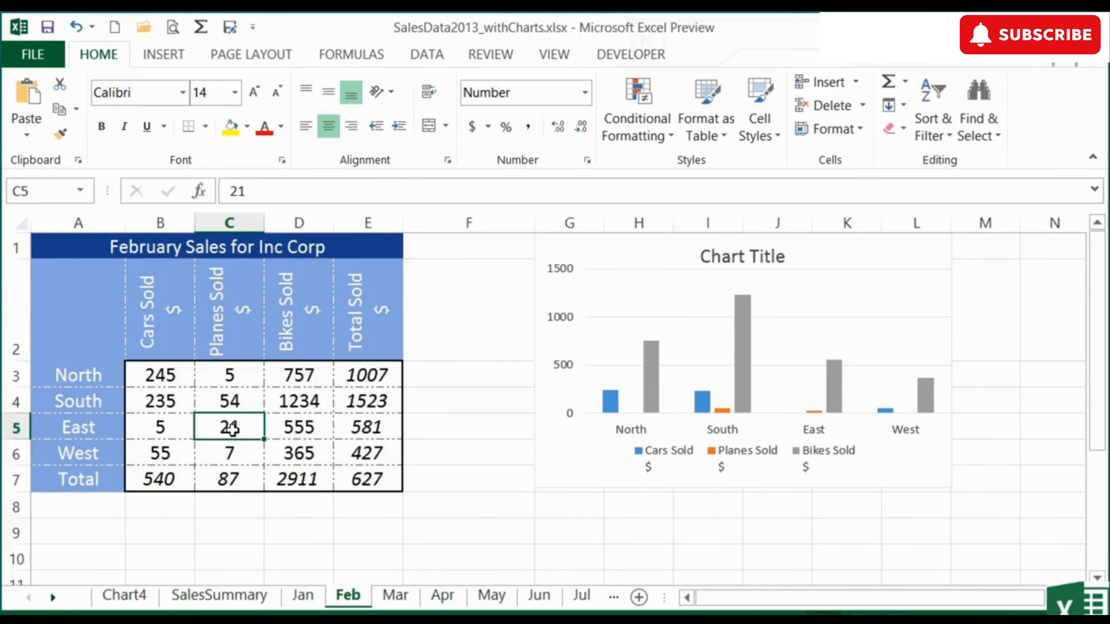
pyautogui.write('1000')
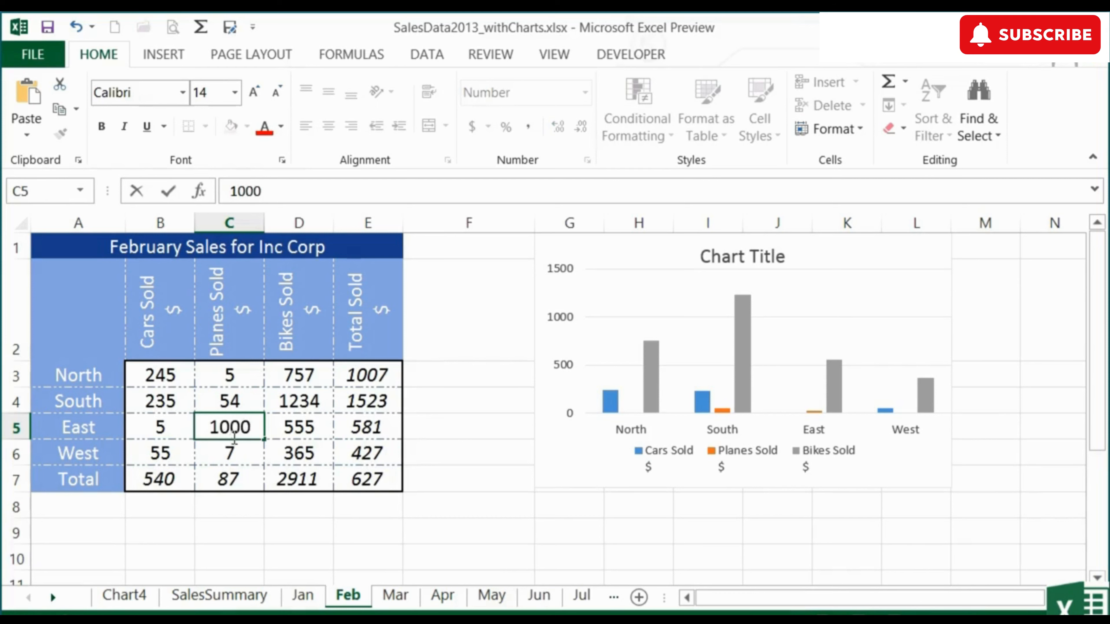
pyautogui.press('Return')
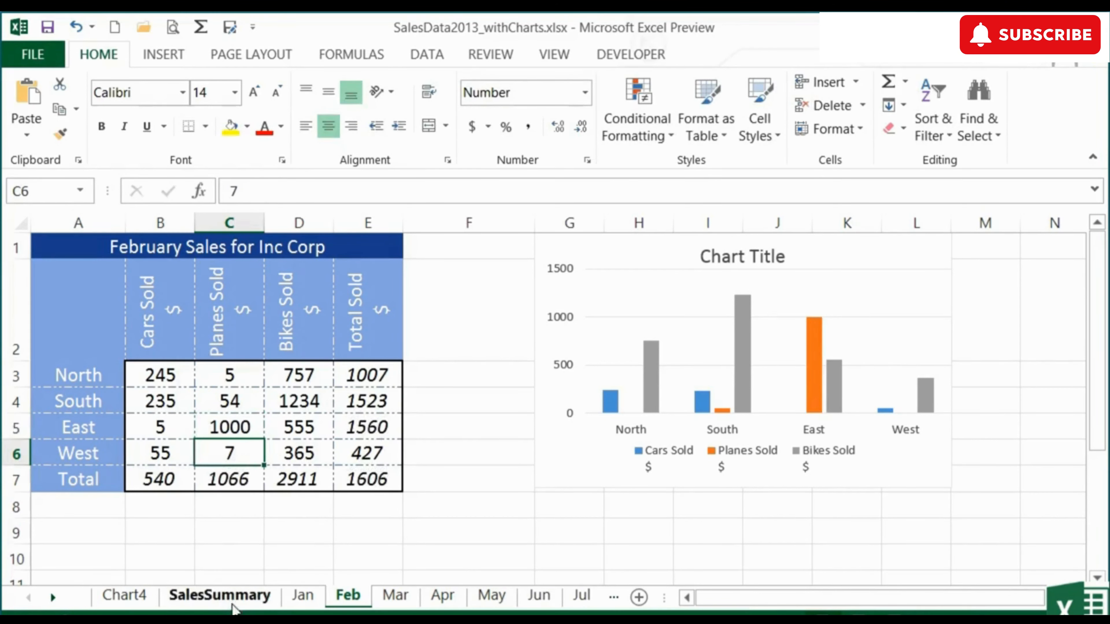
pyautogui.click(232, 602)
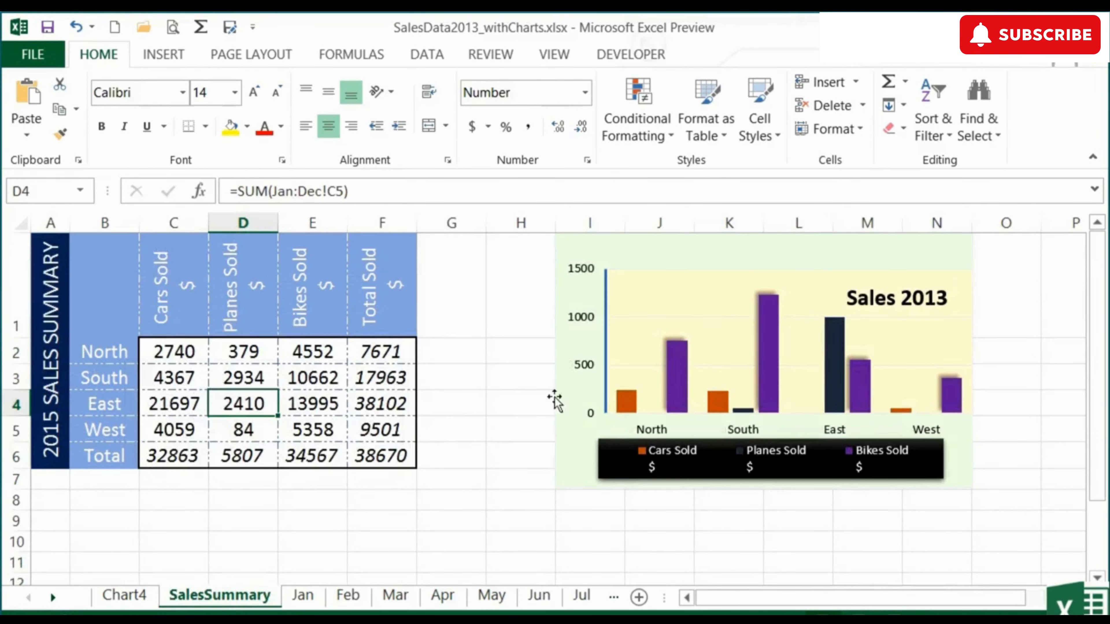
pyautogui.moveTo(832, 404)
# - Select the whole sales chart on the SalesSummary sheet and show its formatting options
pyautogui.click(662, 254)
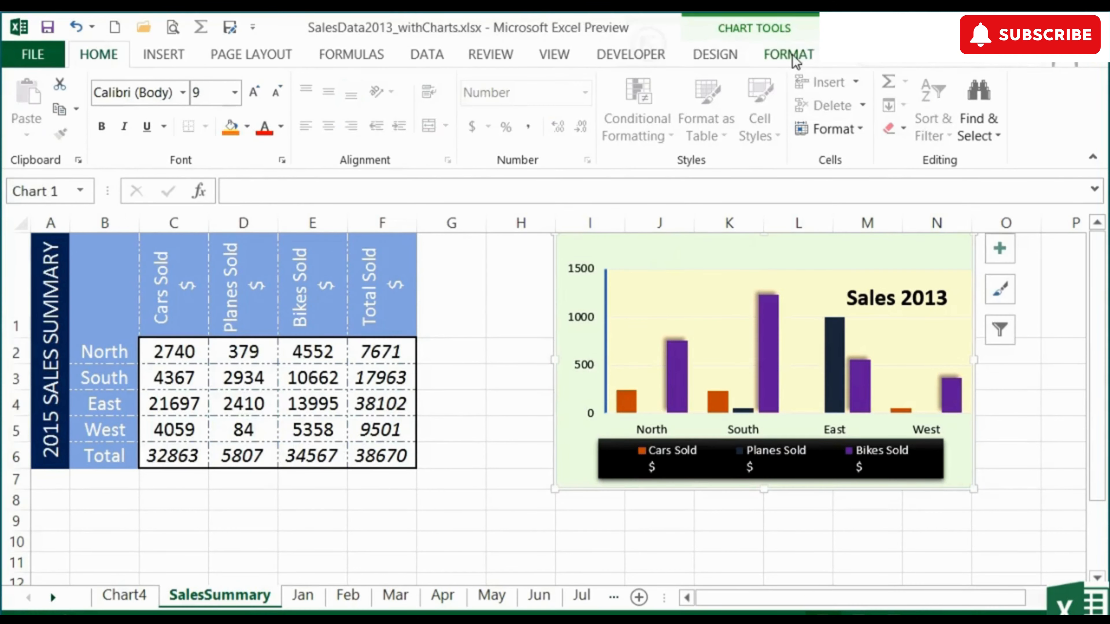
pyautogui.click(791, 58)
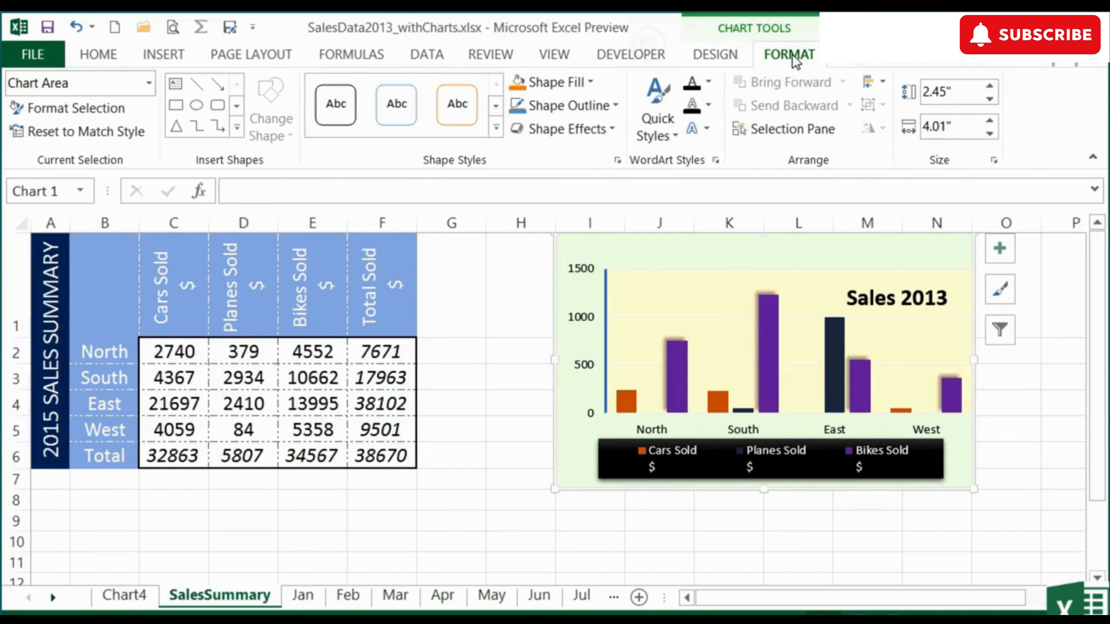